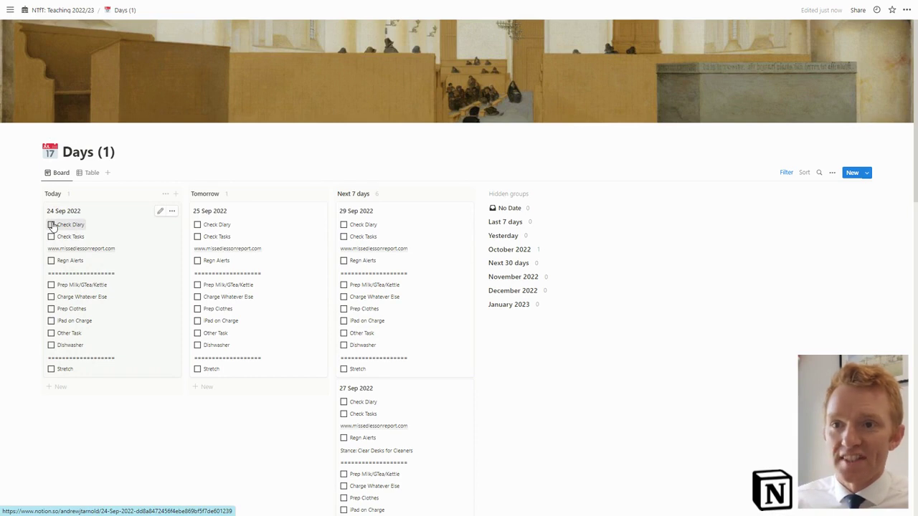
# Tick Check Diary, Check Tasks, Regn Alerts, Prep Milk/GTea/Kettle, Charge Whatever Else and Prep Clothes on the 24 Sep card
pyautogui.click(51, 225)
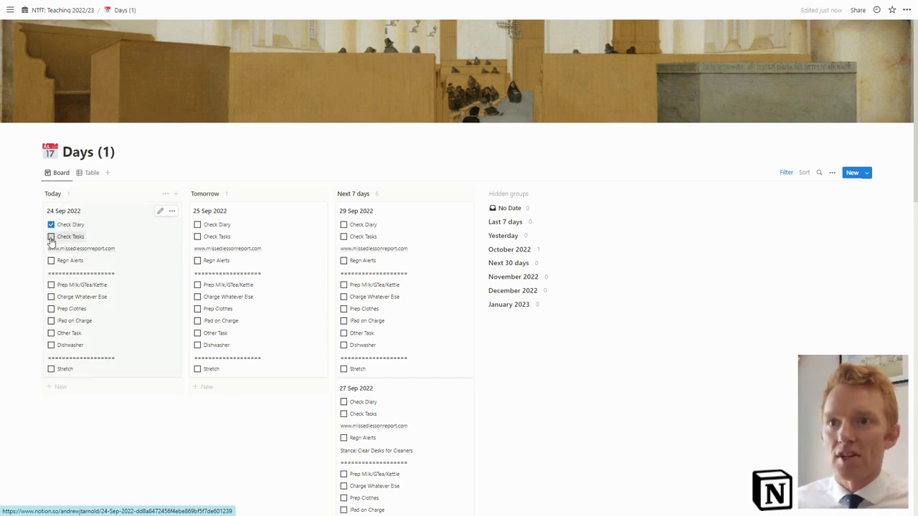
pyautogui.click(51, 237)
pyautogui.click(51, 261)
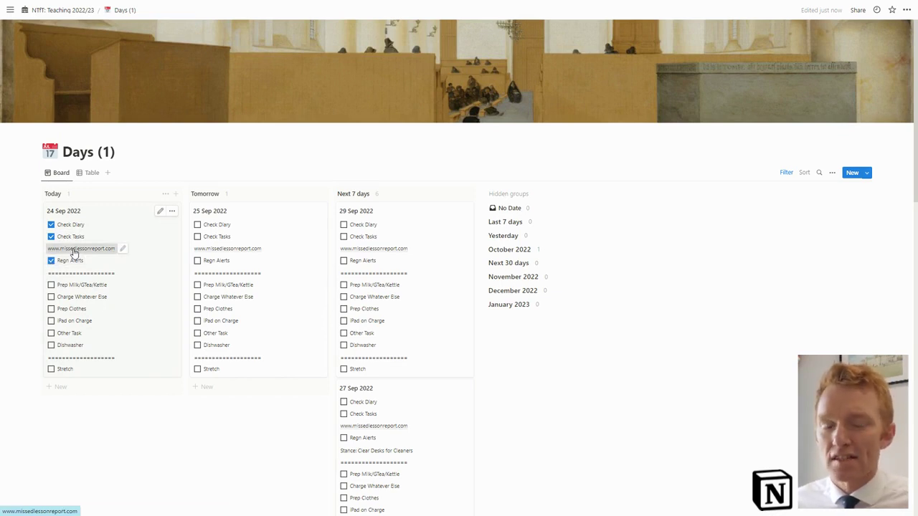
pyautogui.click(51, 284)
pyautogui.click(51, 297)
pyautogui.click(51, 308)
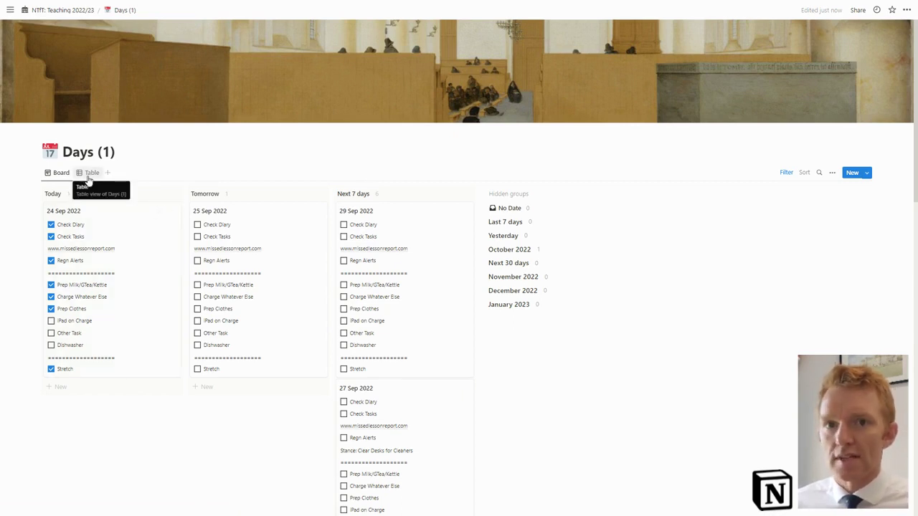
pyautogui.click(88, 178)
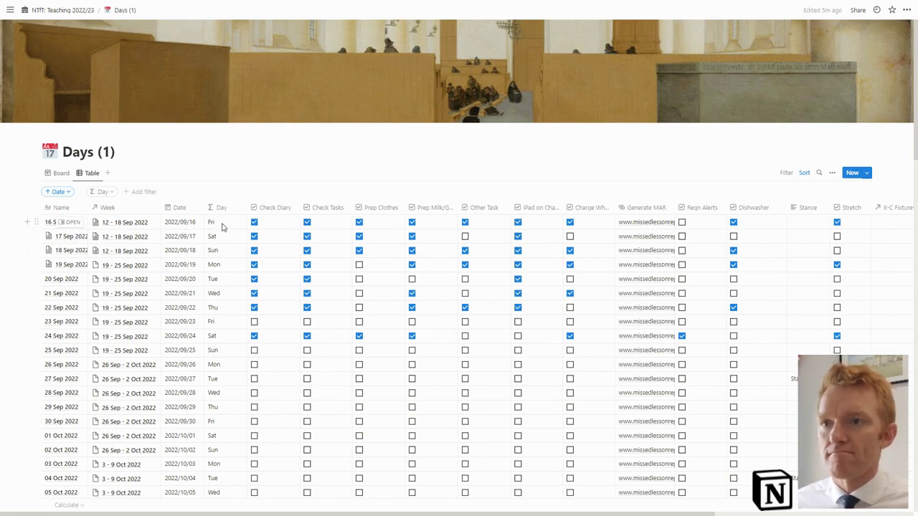
pyautogui.click(224, 227)
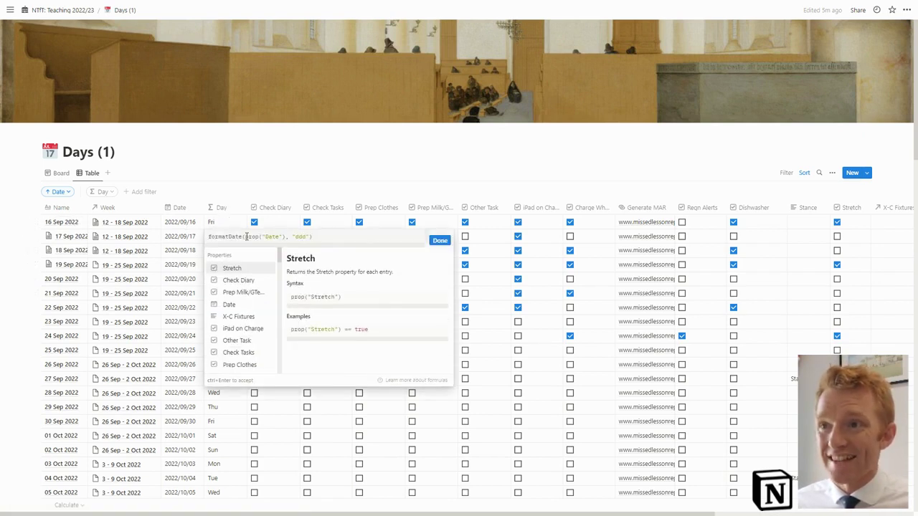
pyautogui.click(251, 168)
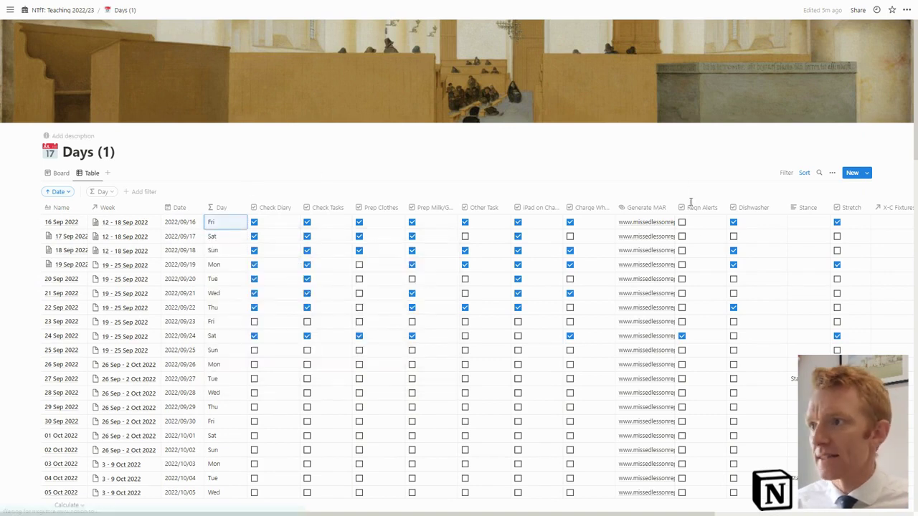
pyautogui.hscroll(6, 699, 225)
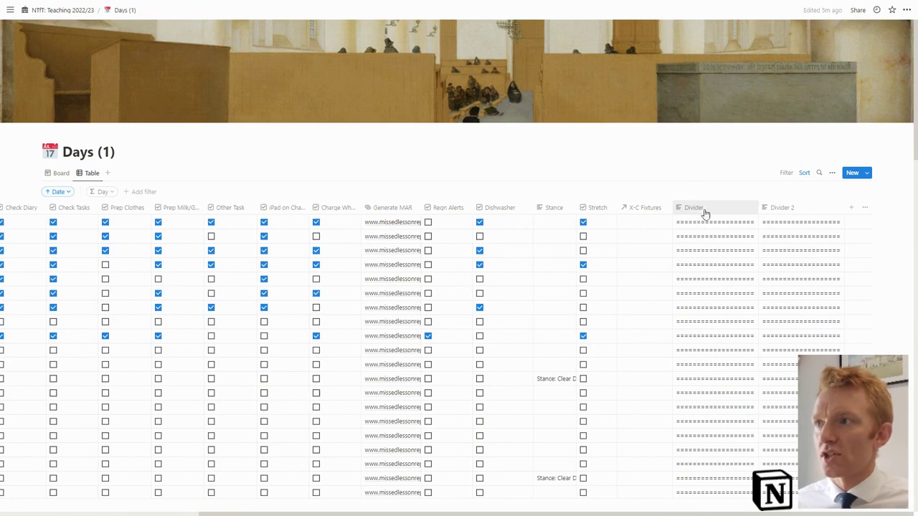
pyautogui.click(705, 210)
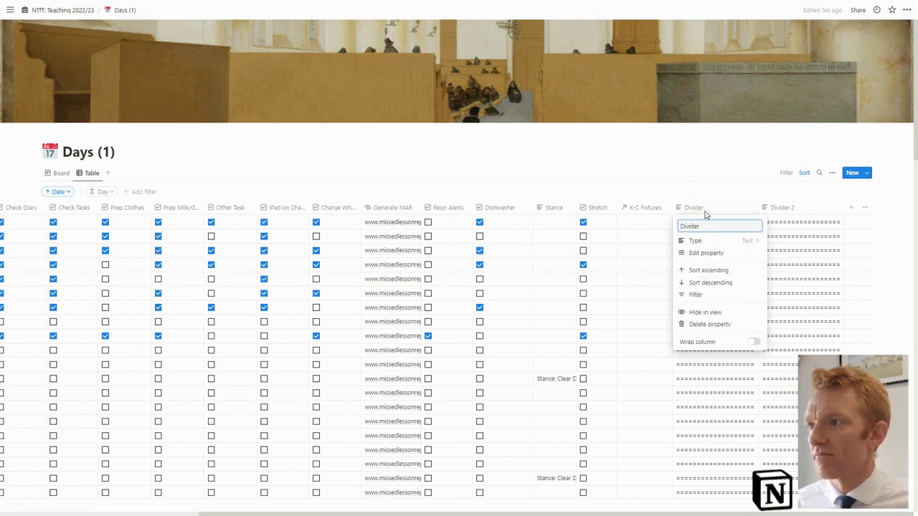
pyautogui.click(706, 195)
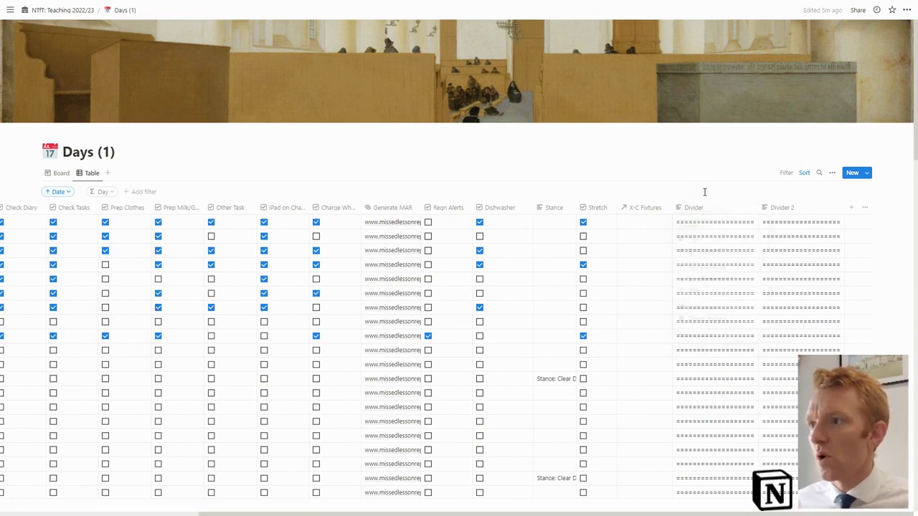
pyautogui.click(710, 226)
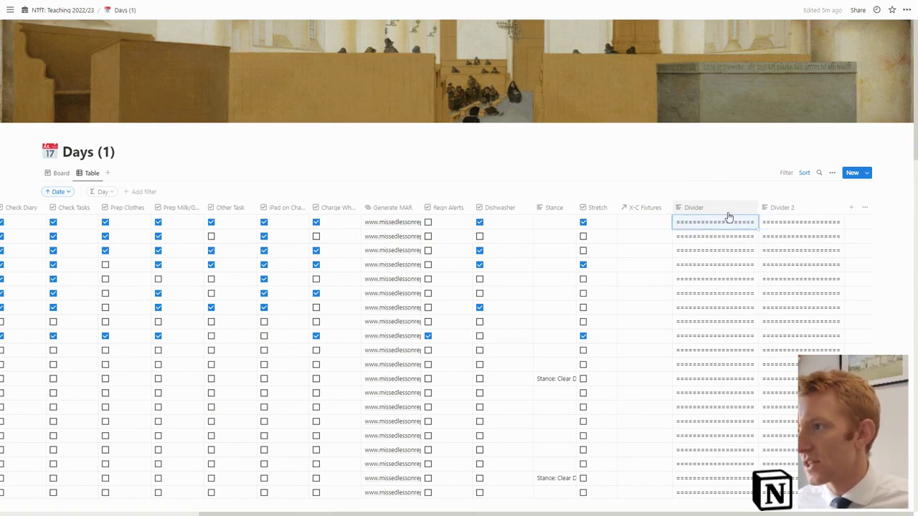
pyautogui.moveTo(757, 228); pyautogui.dragTo(733, 459)
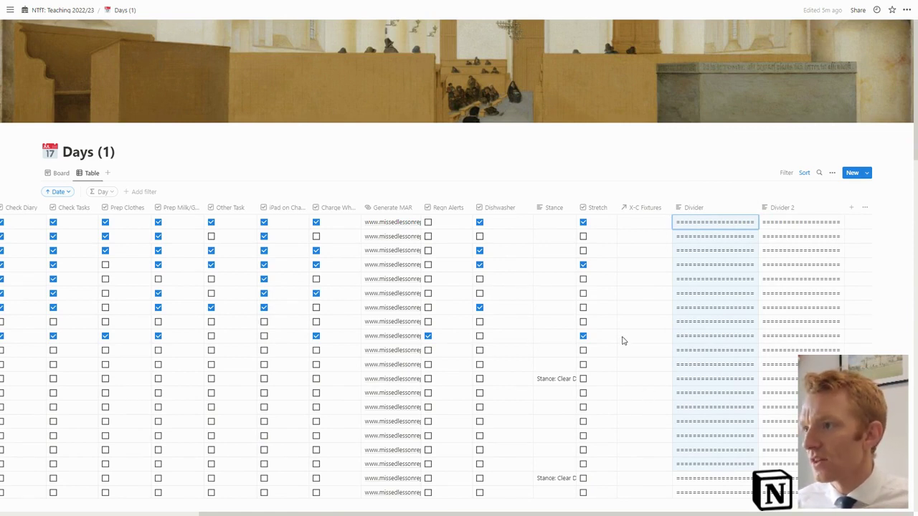
pyautogui.hscroll(-10, 624, 341)
pyautogui.hscroll(10, 625, 342)
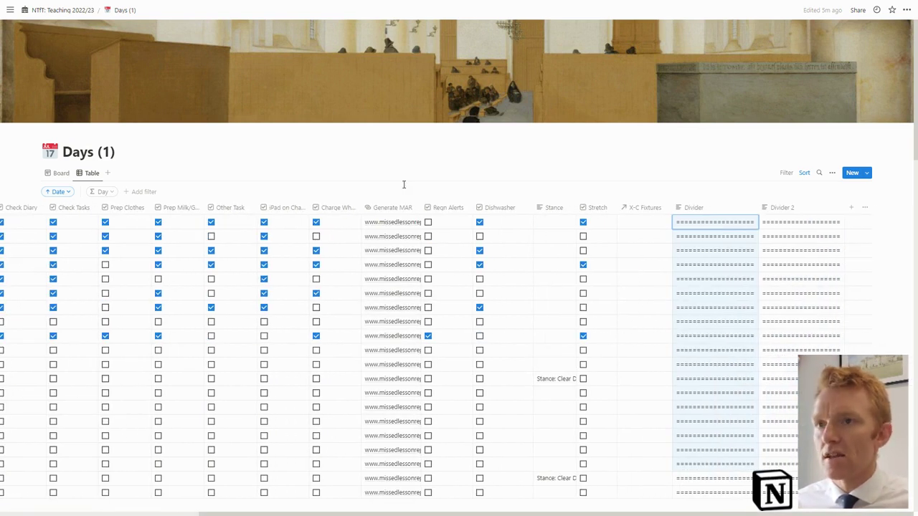
pyautogui.click(52, 173)
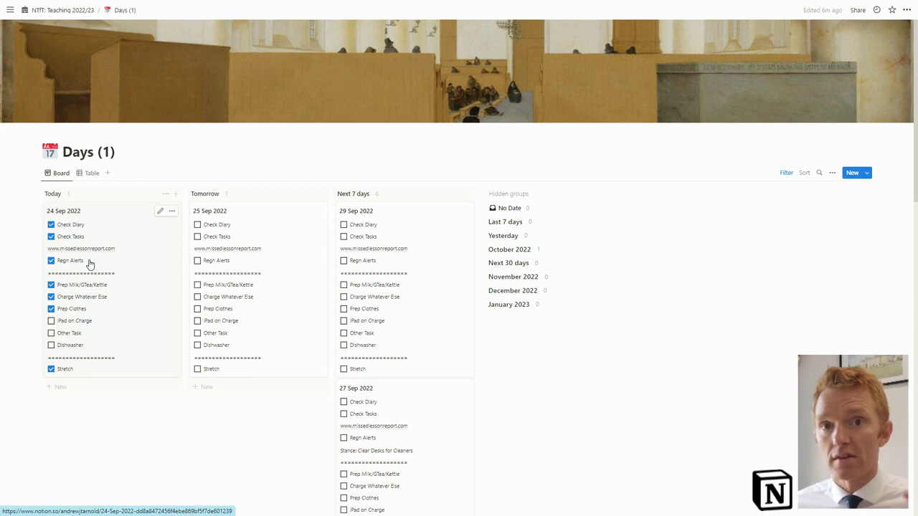
# In Table view, add a checkbox property named 'Complete?' after Divider 2
pyautogui.click(87, 173)
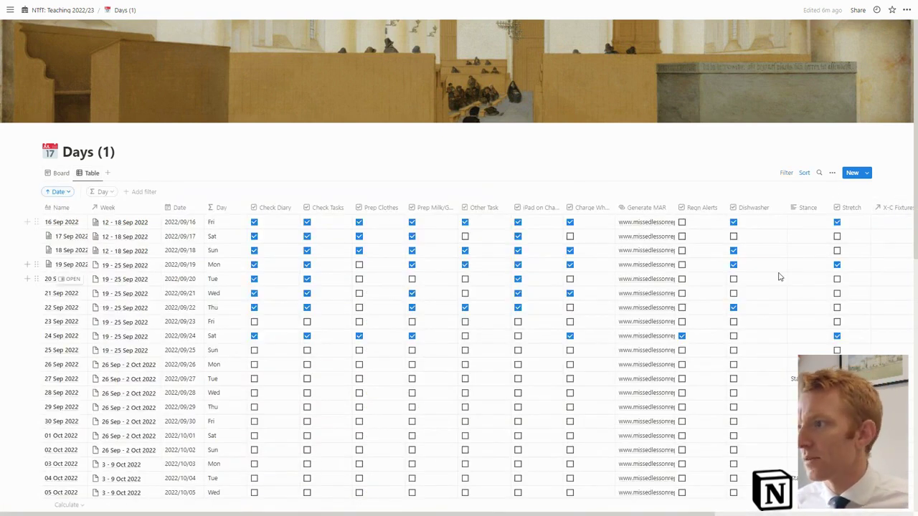
pyautogui.hscroll(5, 780, 277)
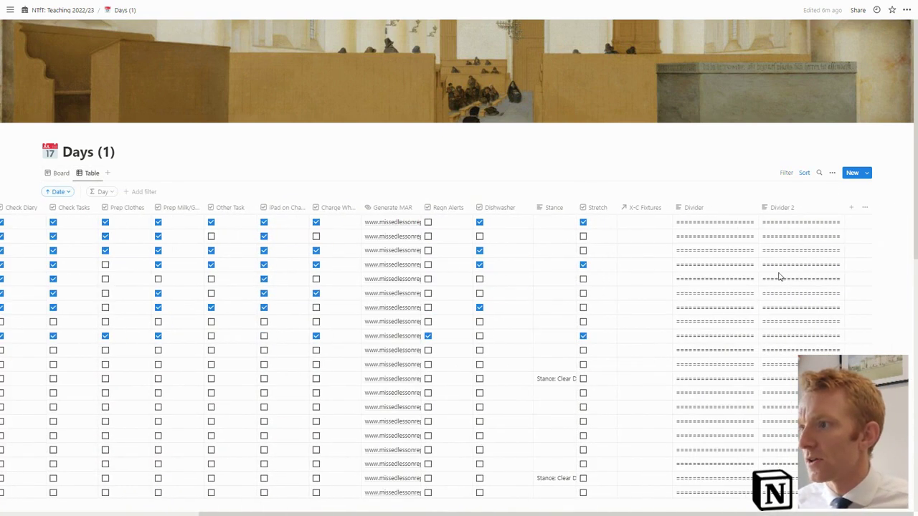
pyautogui.click(852, 208)
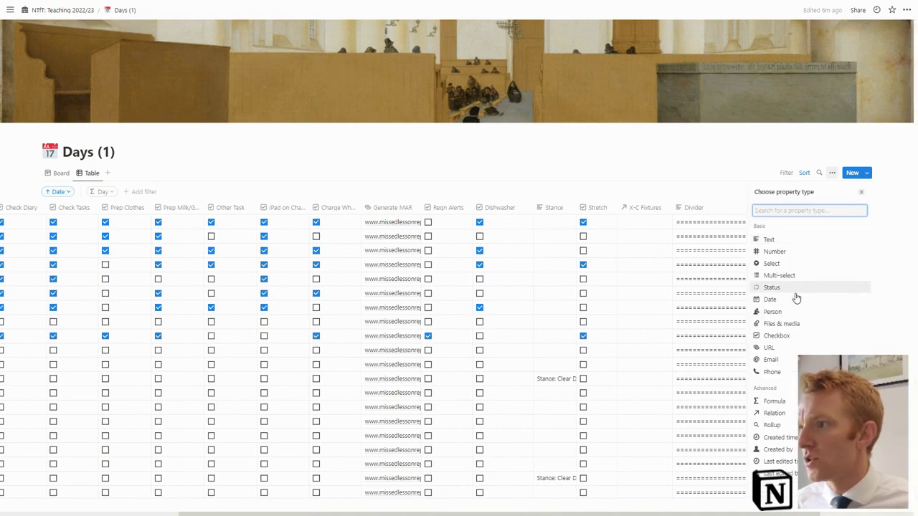
pyautogui.click(794, 335)
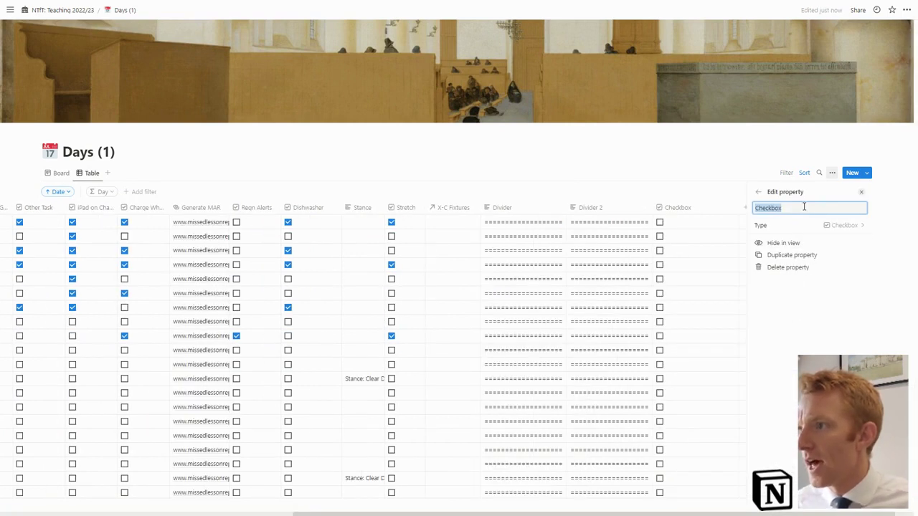
pyautogui.write('C')
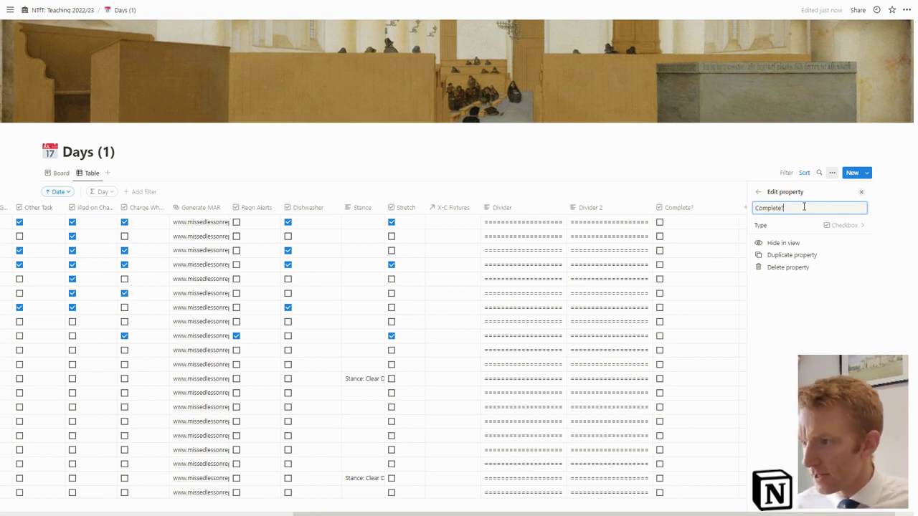
pyautogui.click(676, 172)
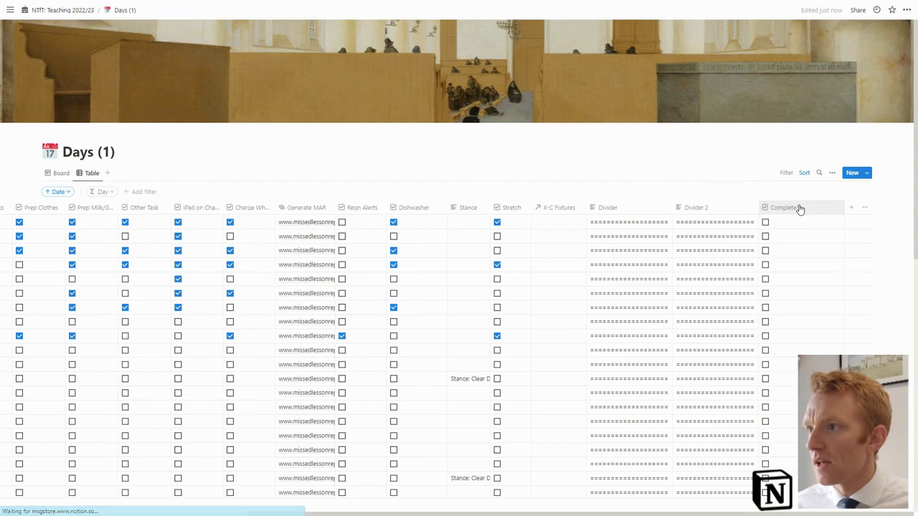
pyautogui.moveTo(799, 207); pyautogui.dragTo(838, 210)
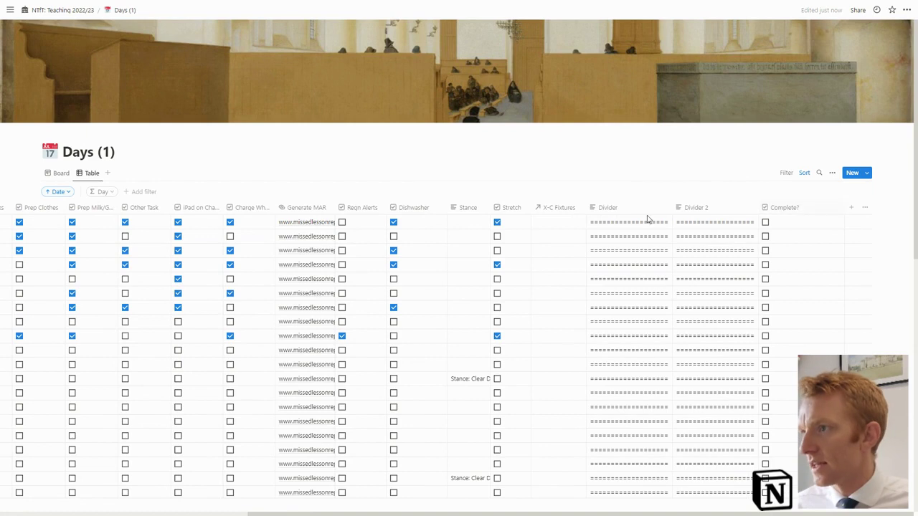
# Unhide the Complete? property in the board's card properties so each card shows the checkbox
pyautogui.click(57, 173)
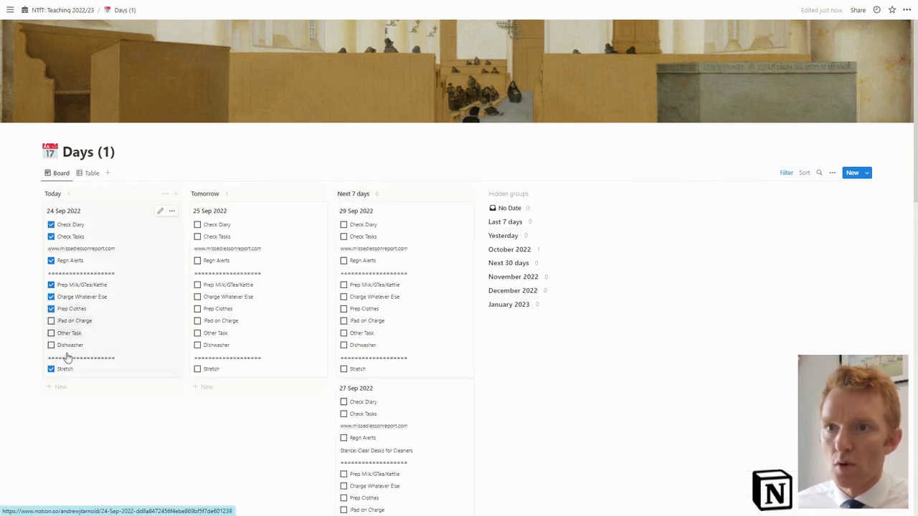
pyautogui.click(832, 172)
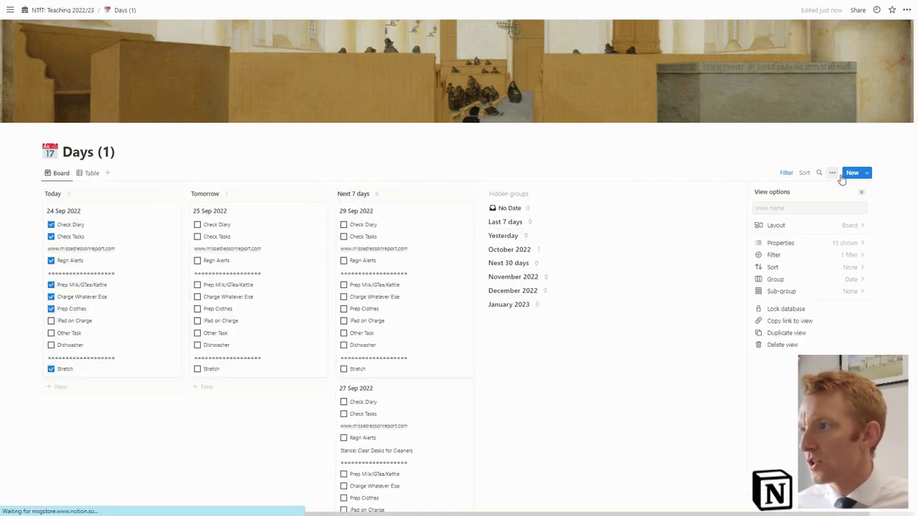
pyautogui.click(848, 242)
pyautogui.scroll(-1, 813, 323)
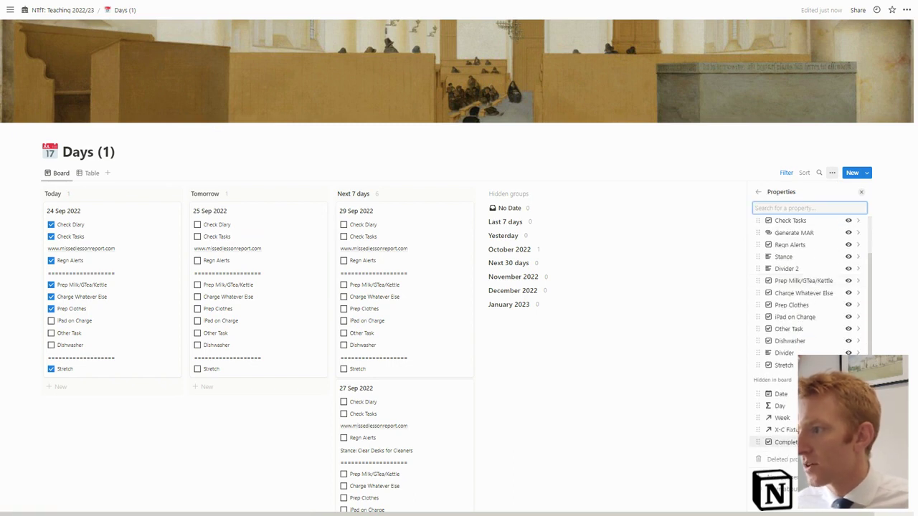
pyautogui.click(848, 442)
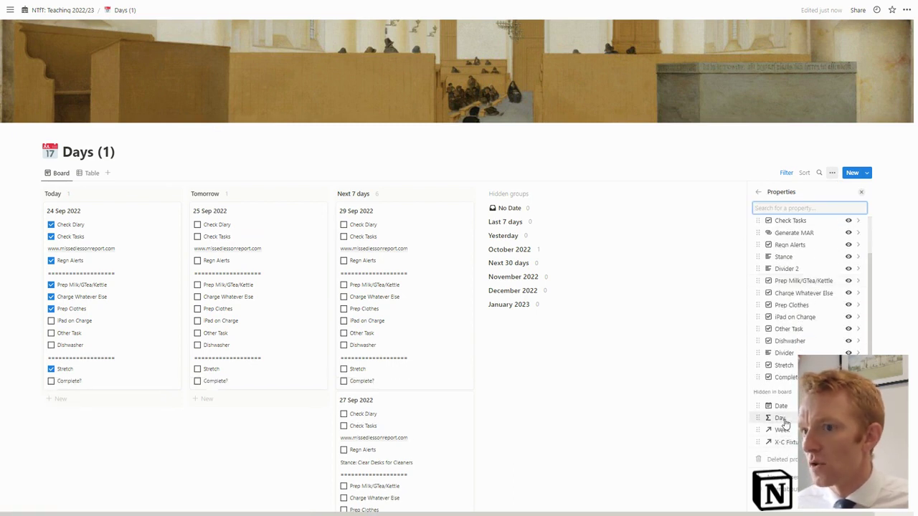
pyautogui.click(615, 298)
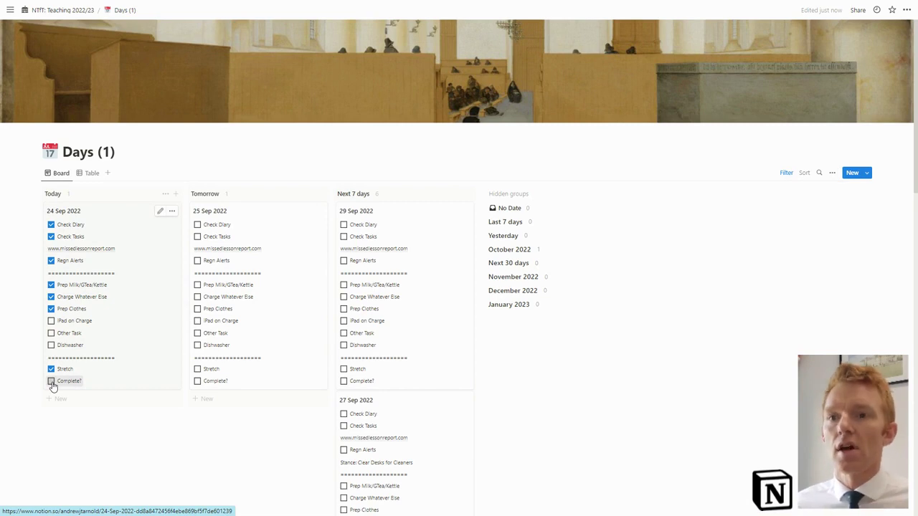
# Delete the 'Date is after Yesterday' filter rule from the Days board
pyautogui.click(787, 173)
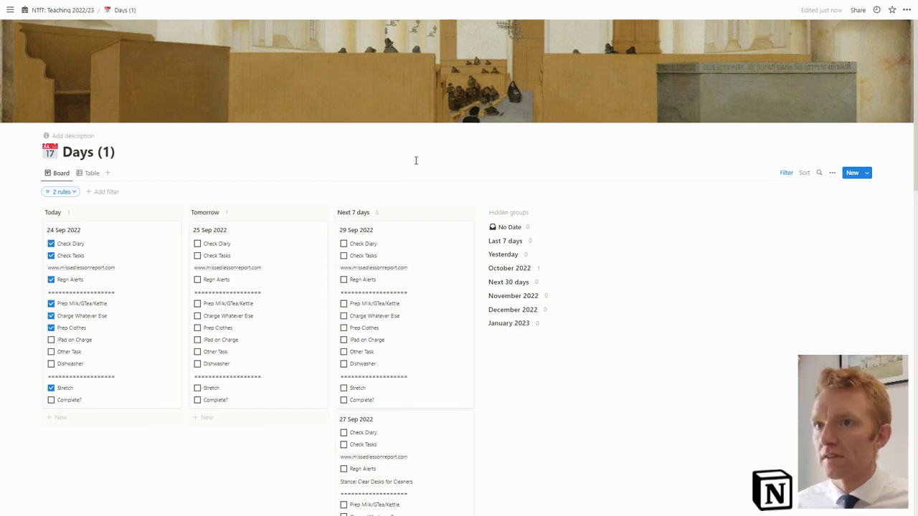
pyautogui.click(58, 193)
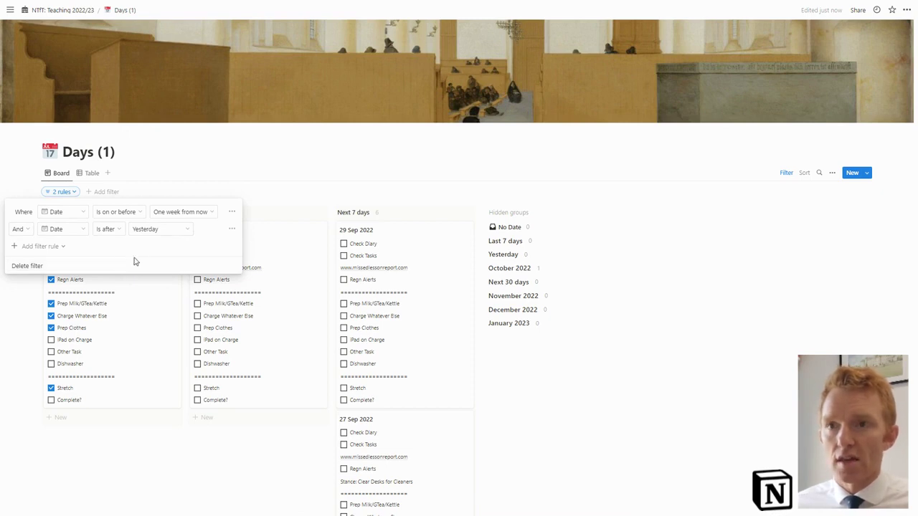
pyautogui.click(231, 213)
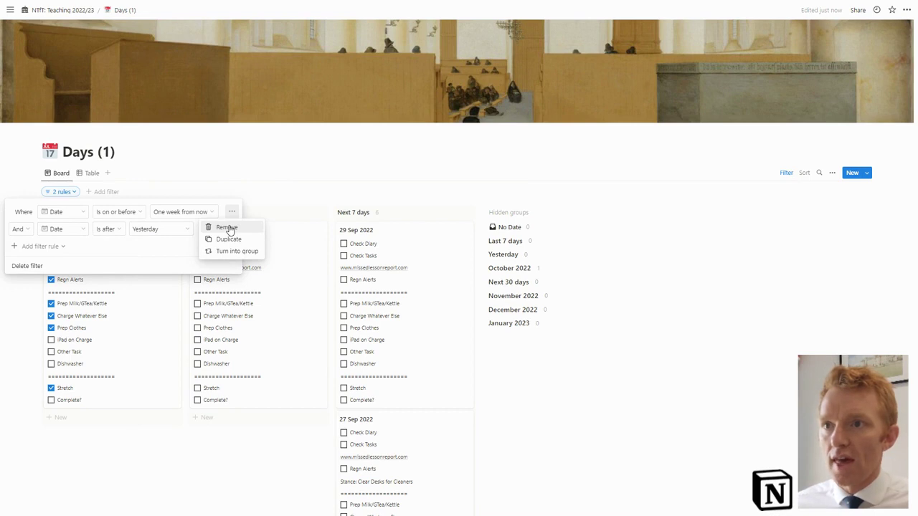
pyautogui.click(164, 256)
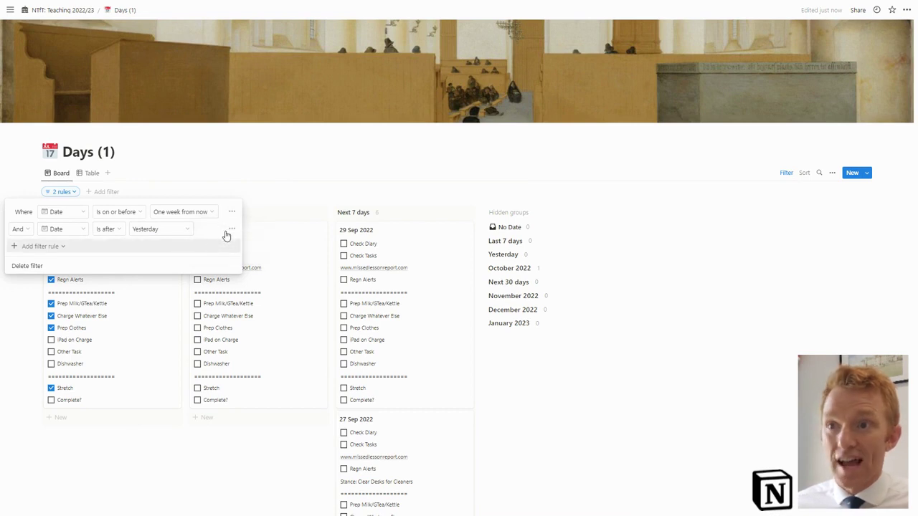
pyautogui.click(231, 231)
pyautogui.click(227, 245)
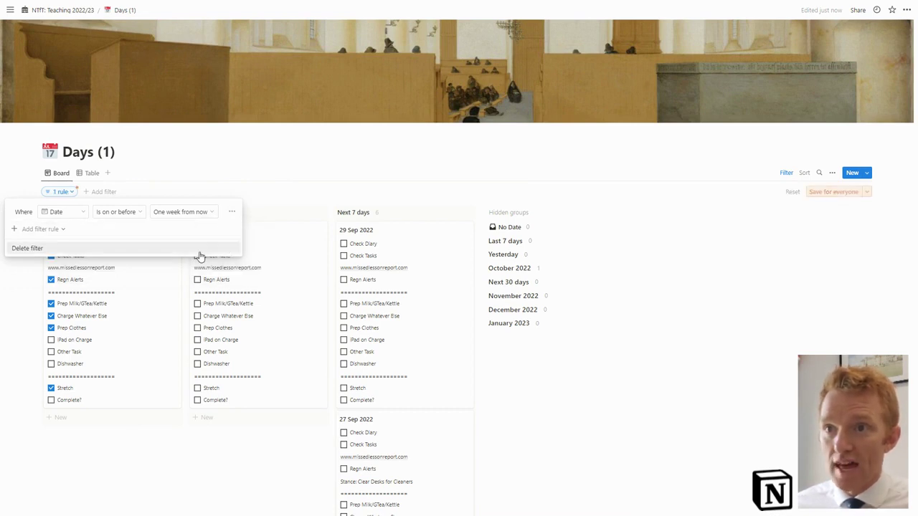
# Add a filter rule 'Complete? is Unchecked' and verify the board's rules
pyautogui.click(45, 231)
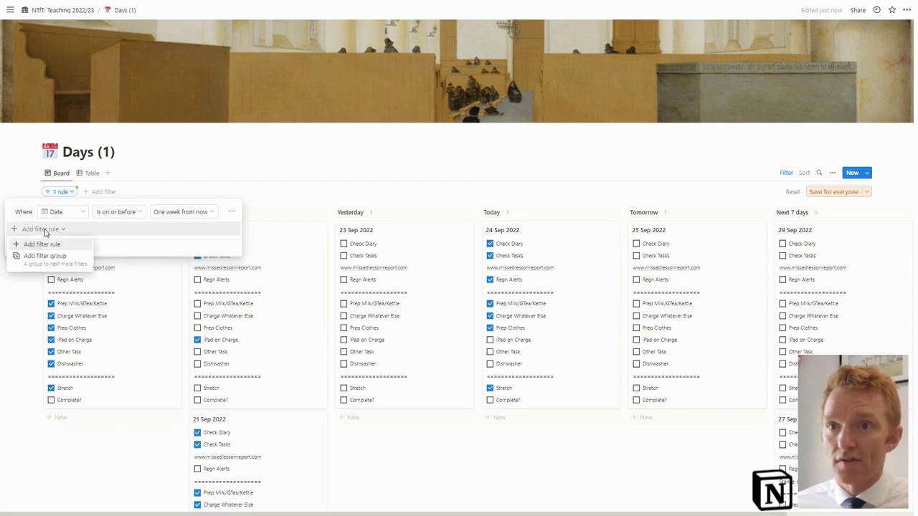
pyautogui.click(43, 244)
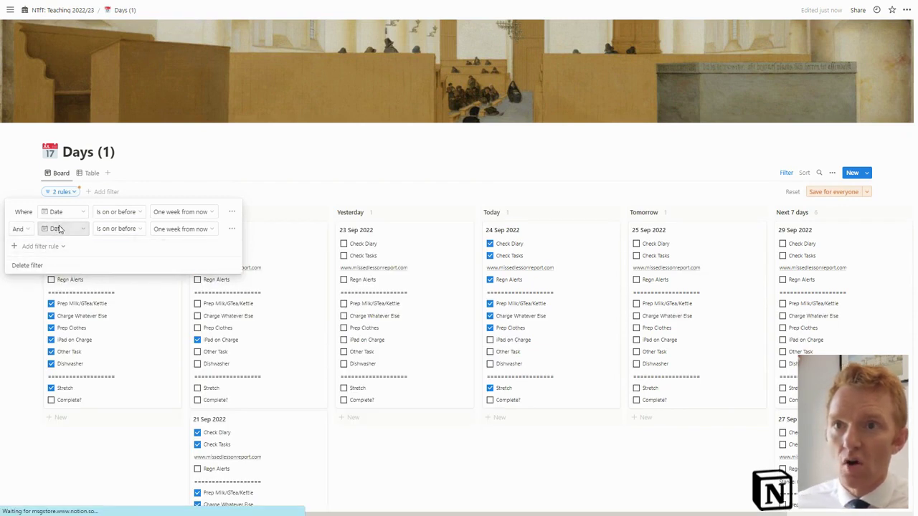
pyautogui.click(61, 228)
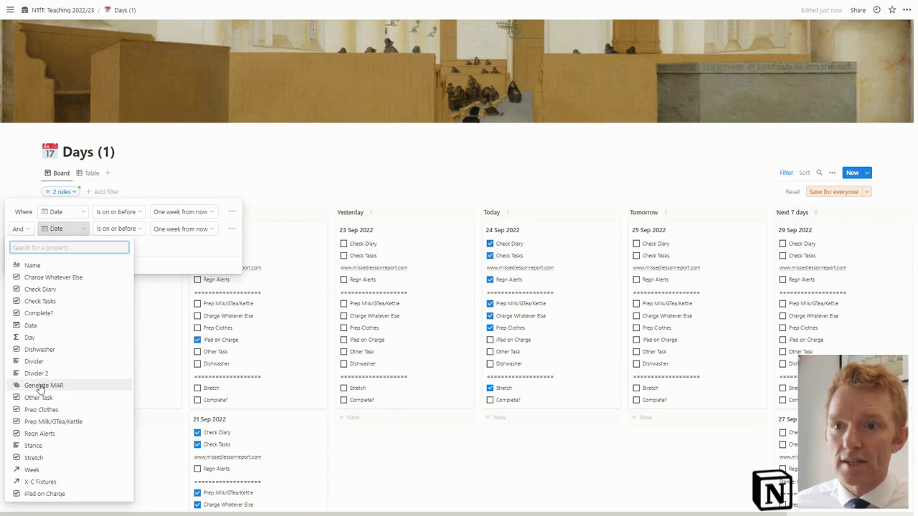
pyautogui.click(38, 316)
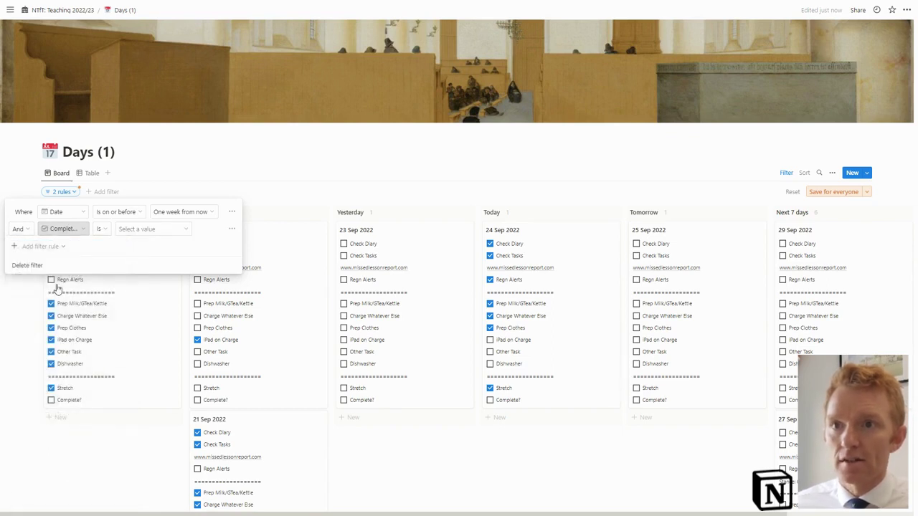
pyautogui.click(134, 233)
pyautogui.click(133, 245)
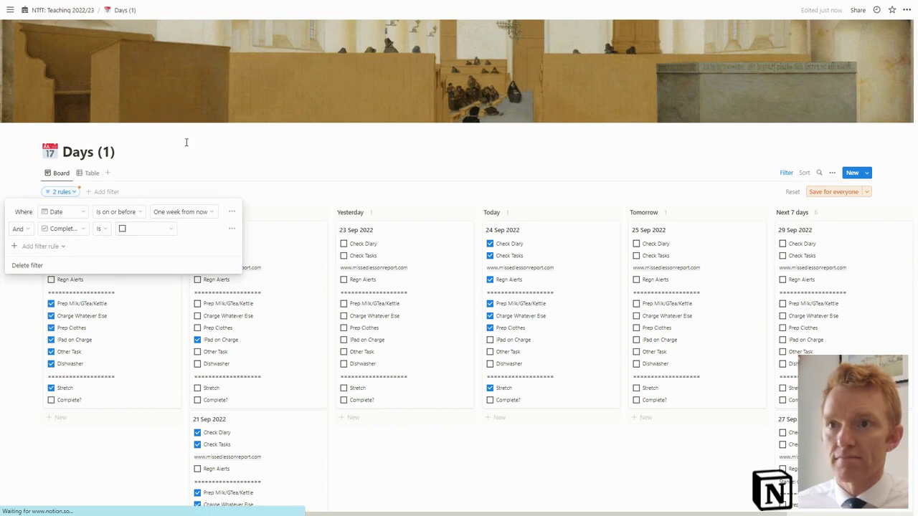
pyautogui.click(266, 148)
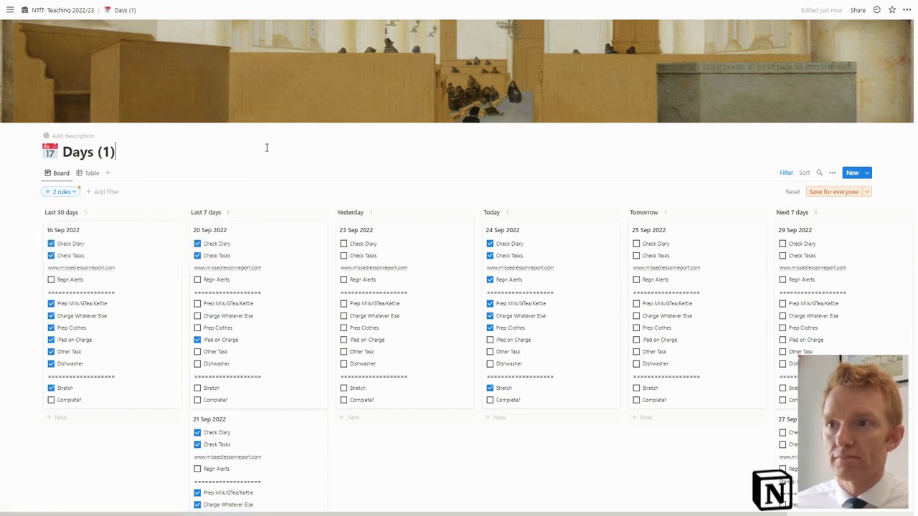
pyautogui.click(69, 199)
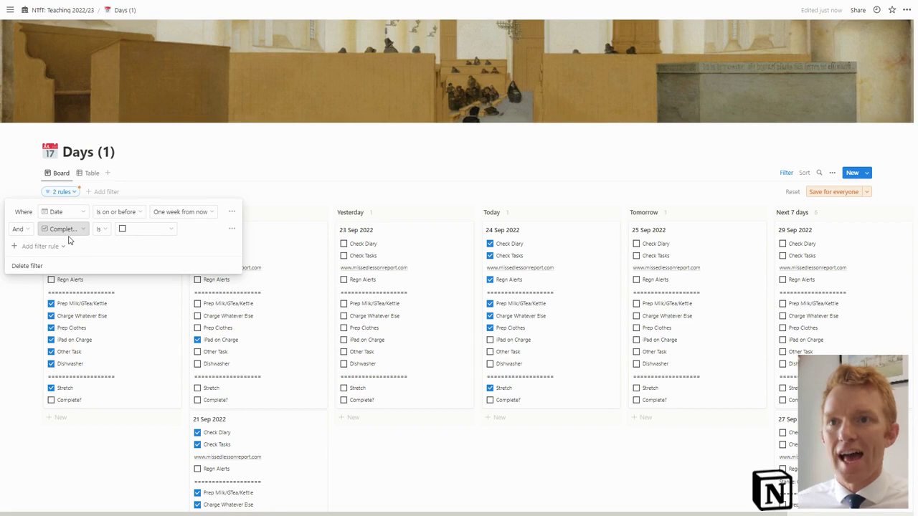
# Tick Complete? on the 16, 20, 21, 19, 18, 22 and 17 Sep cards
pyautogui.click(223, 160)
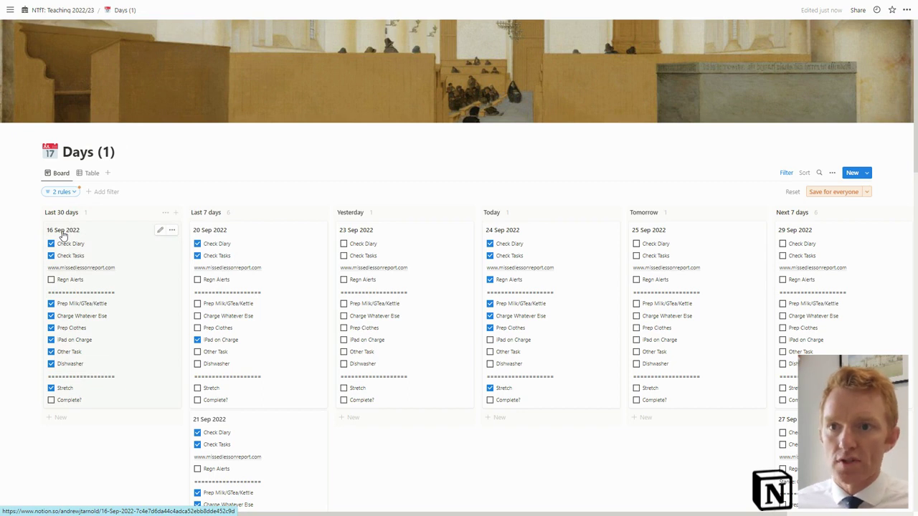
pyautogui.click(51, 400)
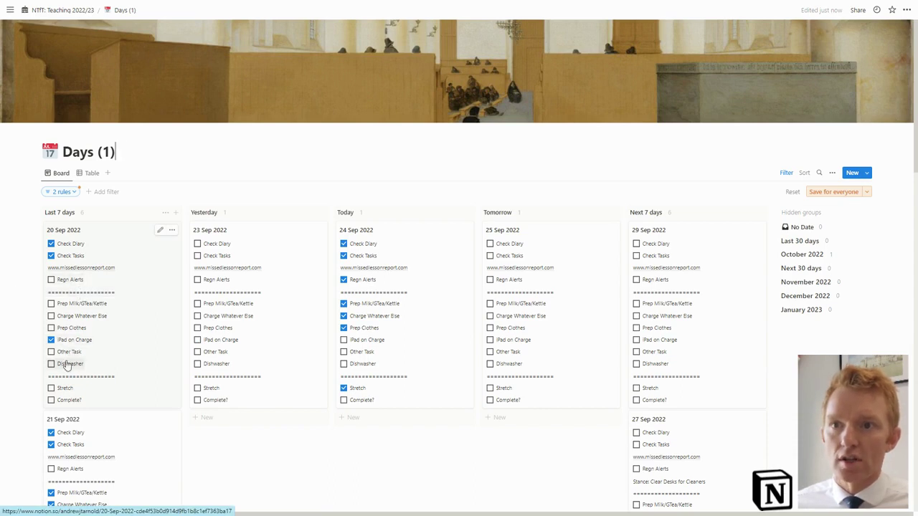
pyautogui.click(51, 400)
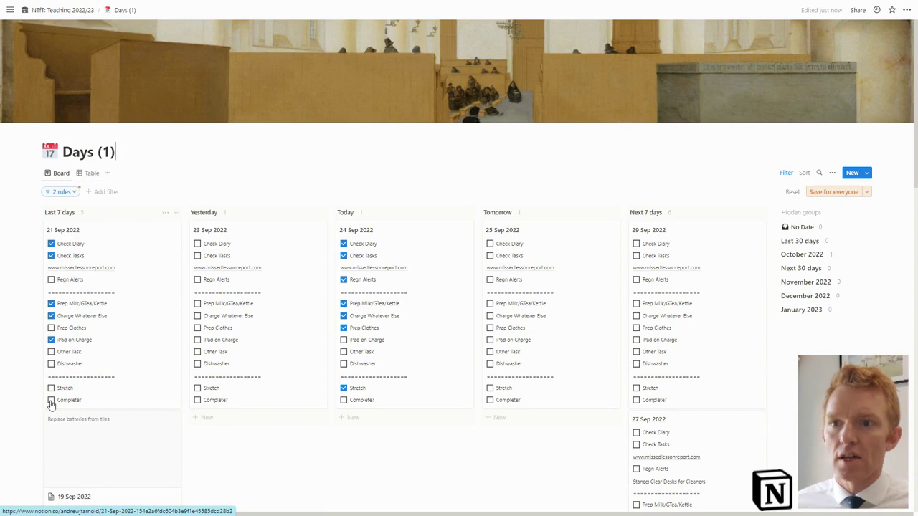
pyautogui.click(51, 401)
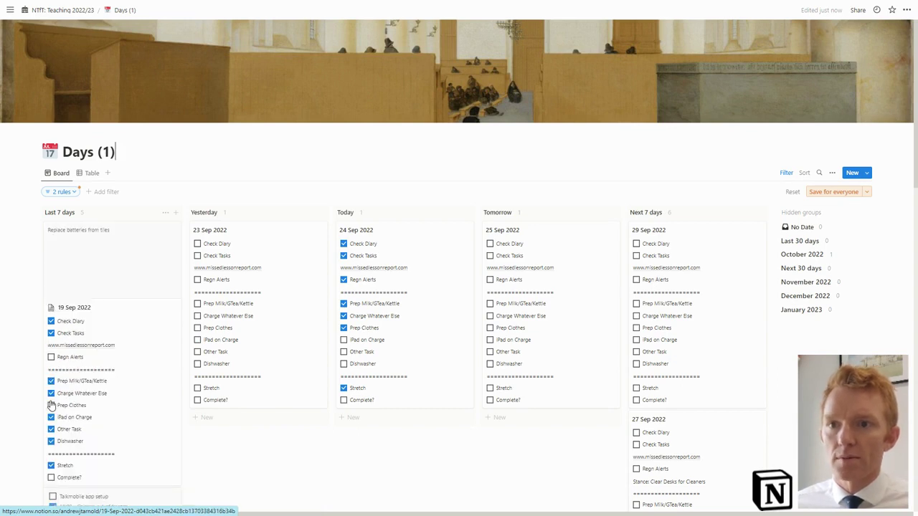
pyautogui.click(51, 477)
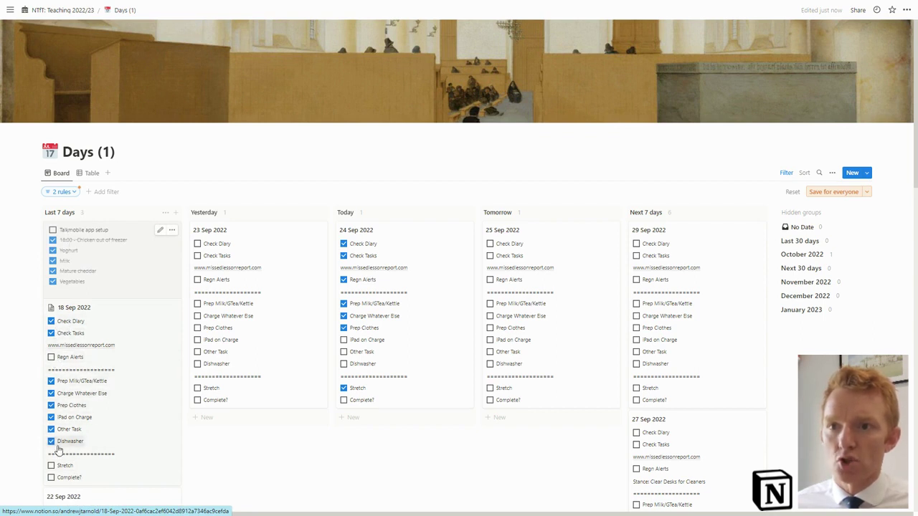
pyautogui.click(51, 478)
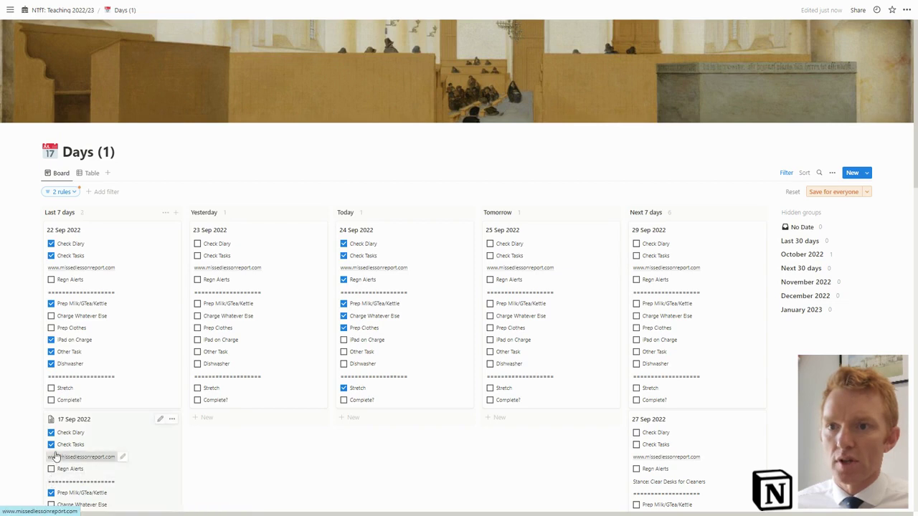
pyautogui.click(51, 400)
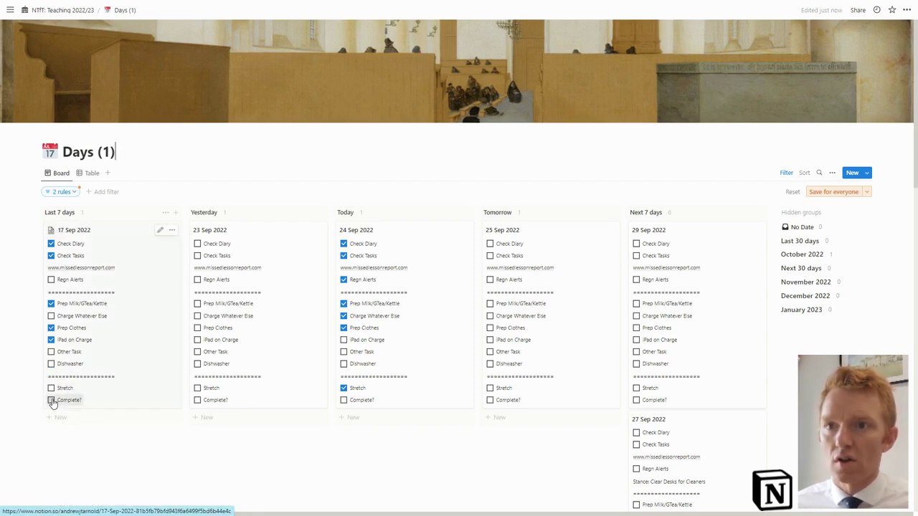
pyautogui.click(51, 400)
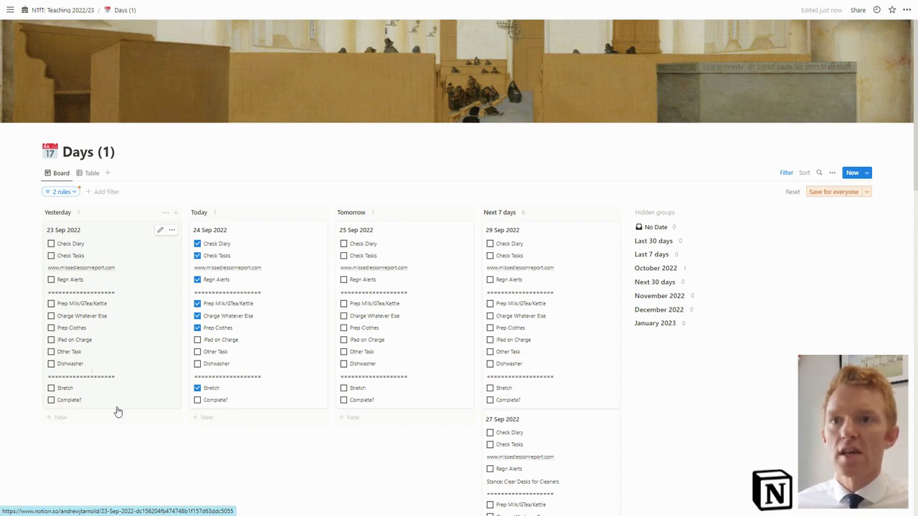
# Tick Prep Clothes, iPad on Charge, Other Task, Dishwasher, Charge Whatever Else and Prep Milk on the 23 Sep card
pyautogui.click(50, 328)
pyautogui.click(51, 340)
pyautogui.click(51, 352)
pyautogui.click(51, 363)
pyautogui.click(51, 316)
pyautogui.click(51, 304)
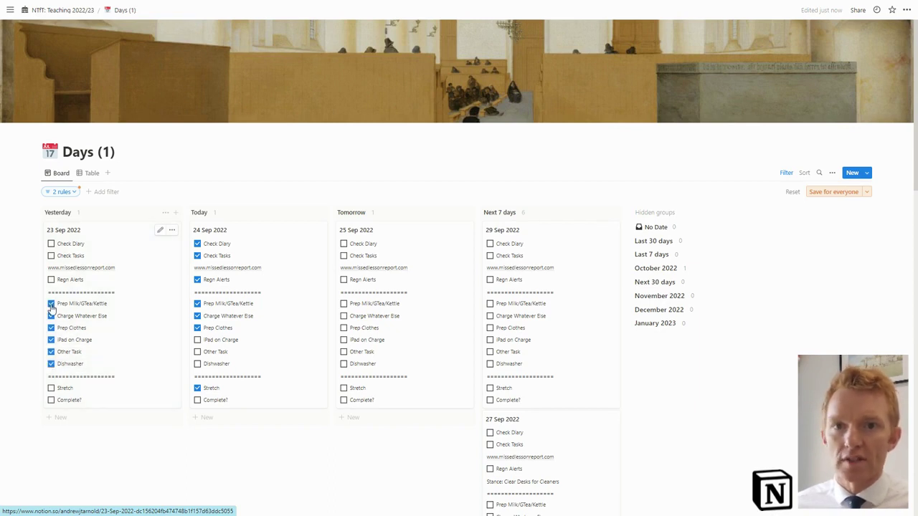
# Mark 23 Sep complete and save the board's filters for everyone
pyautogui.click(51, 399)
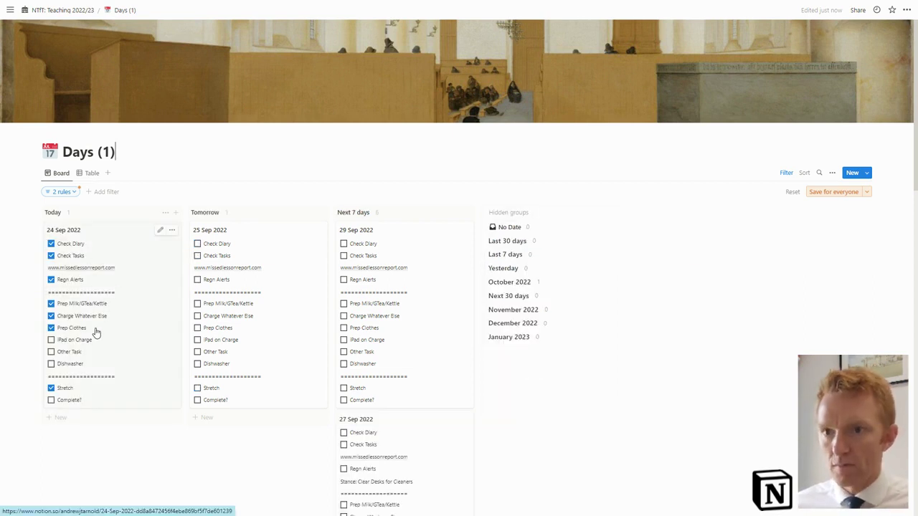
pyautogui.hotkey('ctrl', 'z')
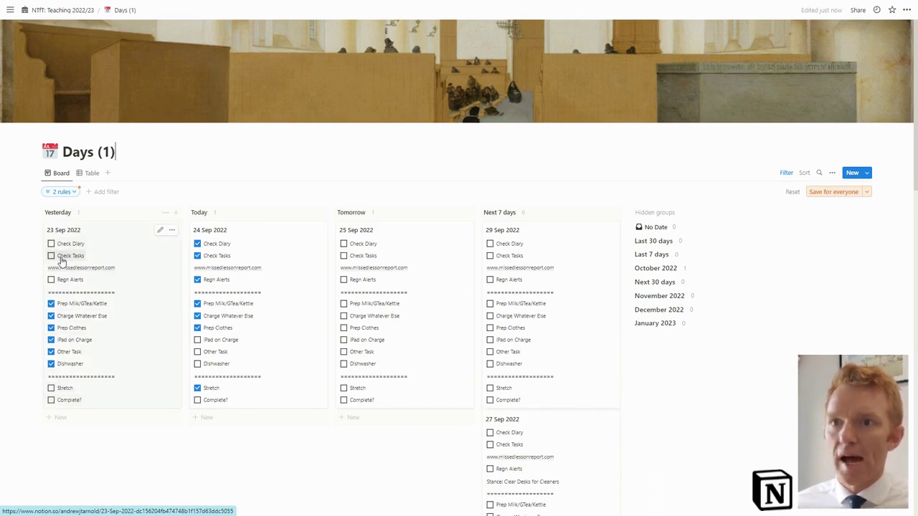
pyautogui.click(51, 401)
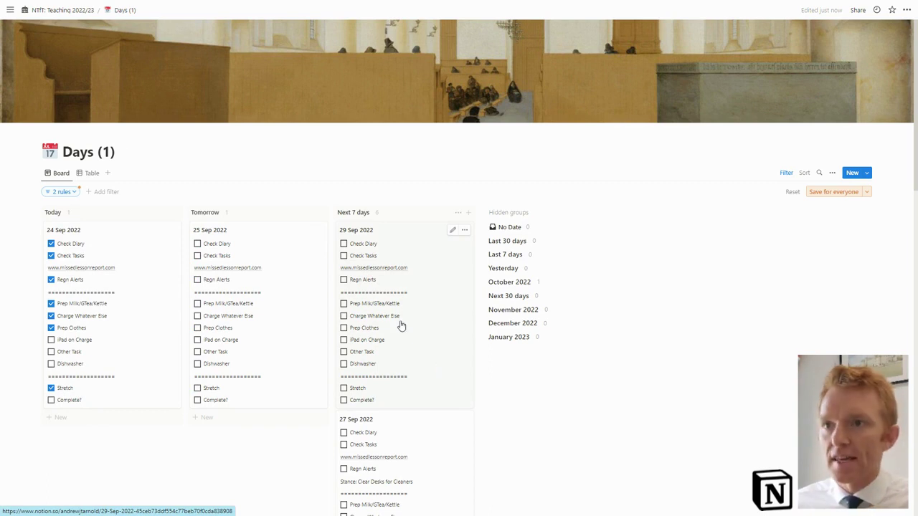
pyautogui.click(838, 194)
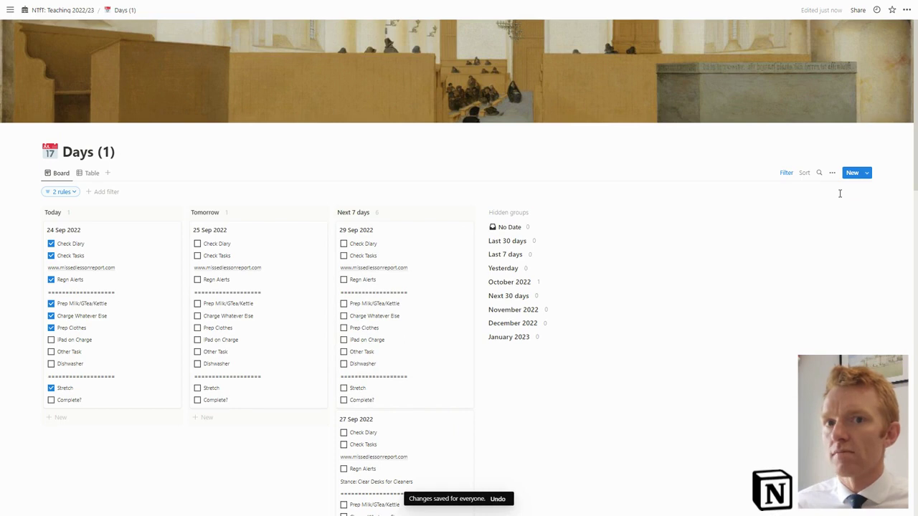
pyautogui.click(91, 173)
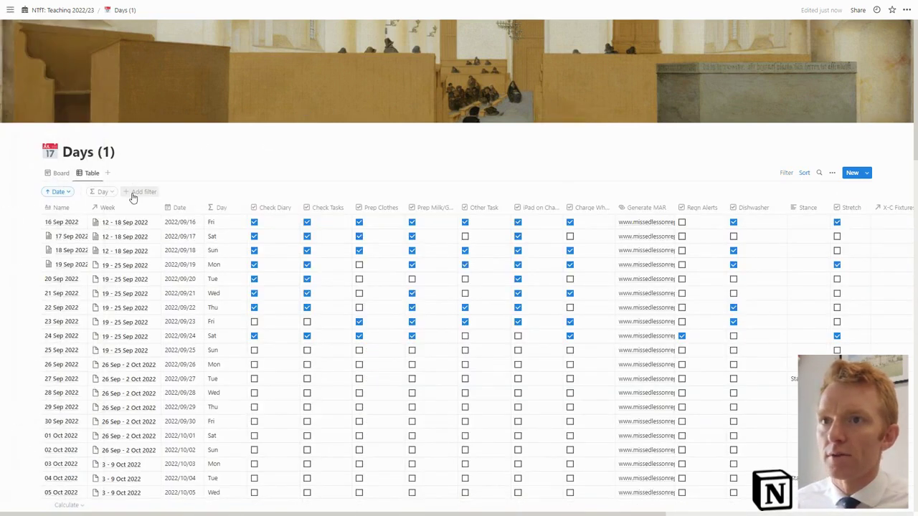
# Set the Days table's Day filter to Contains 'Tue'
pyautogui.click(104, 192)
pyautogui.click(106, 194)
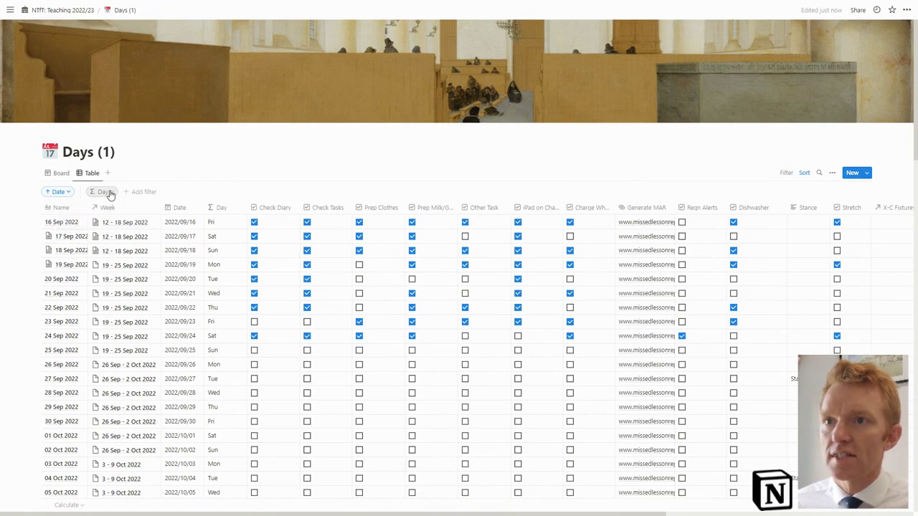
pyautogui.click(107, 195)
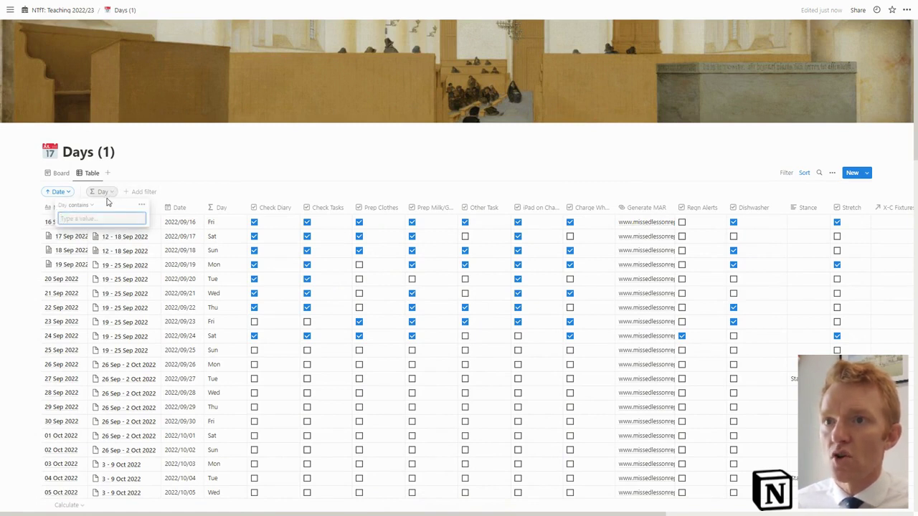
pyautogui.click(84, 207)
pyautogui.click(84, 207)
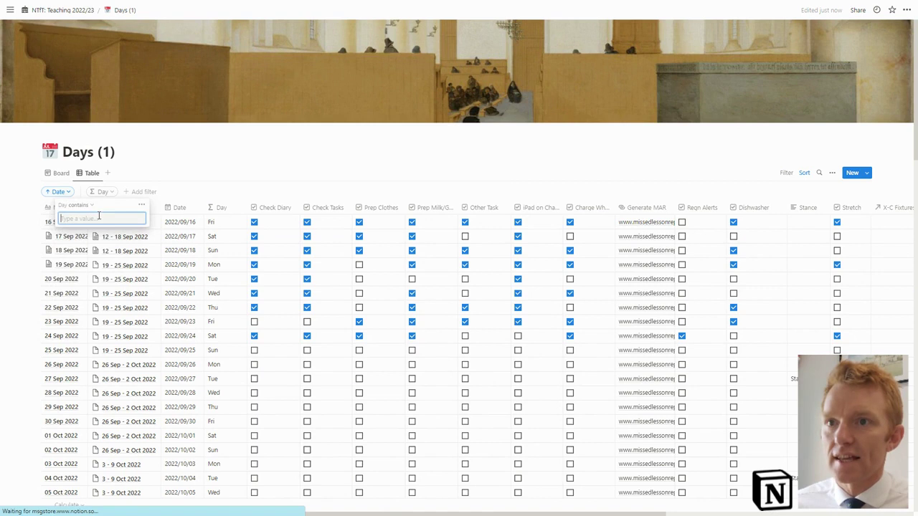
pyautogui.write('Tue')
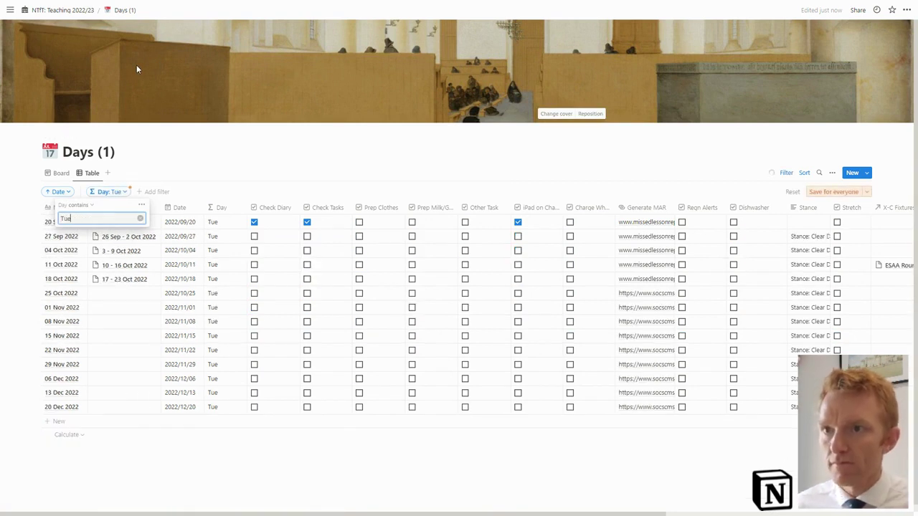
pyautogui.click(574, 178)
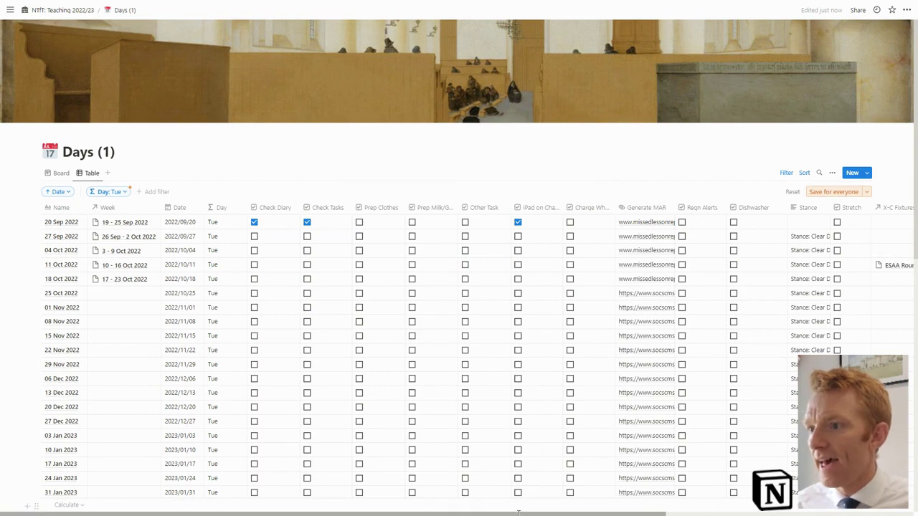
pyautogui.moveTo(541, 511); pyautogui.dragTo(787, 510)
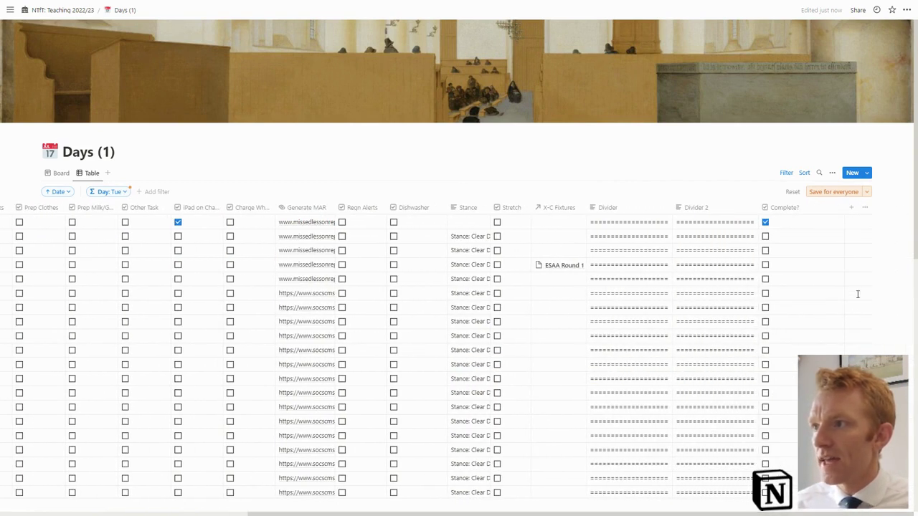
# Add a Text property and enter 'Clear Office Floor' in the first Tuesday row
pyautogui.click(850, 207)
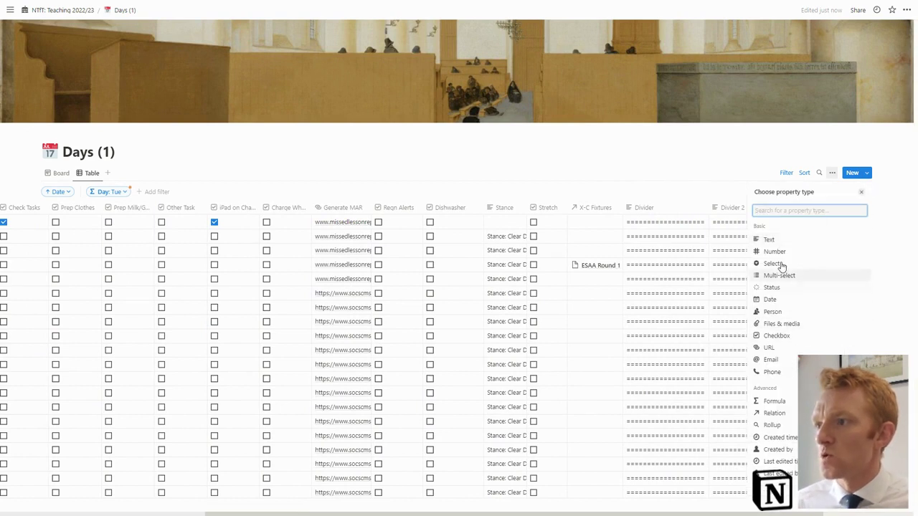
pyautogui.click(781, 241)
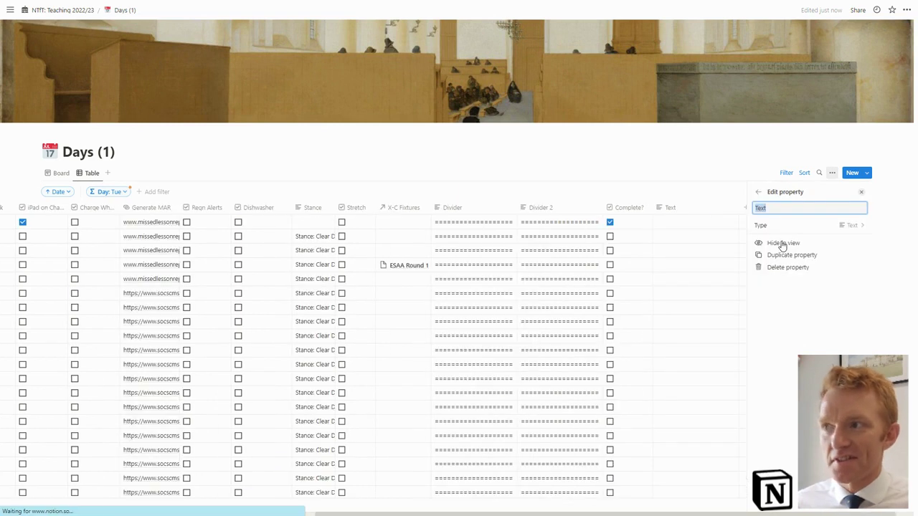
pyautogui.click(667, 224)
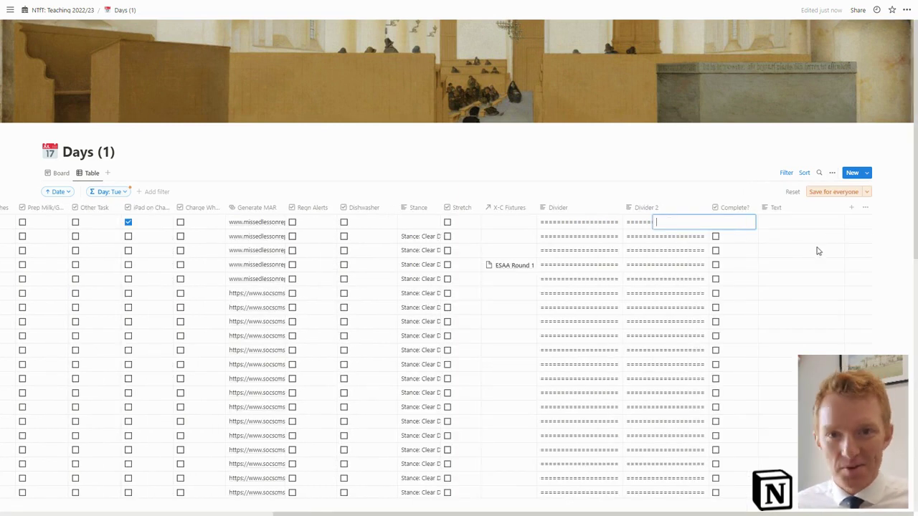
pyautogui.click(794, 227)
pyautogui.click(794, 224)
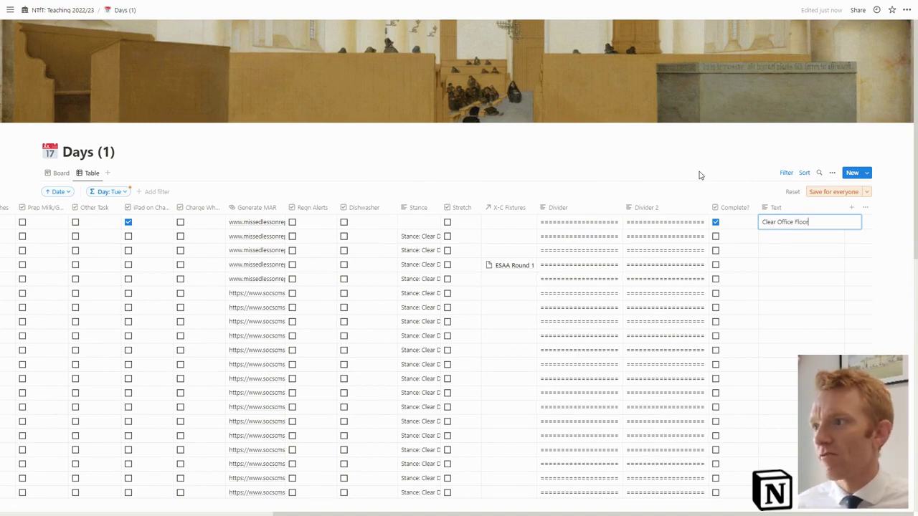
pyautogui.press('Escape')
# Save the Tuesday filter for everyone and fill 'Clear Office Floor' down the Text column
pyautogui.click(821, 195)
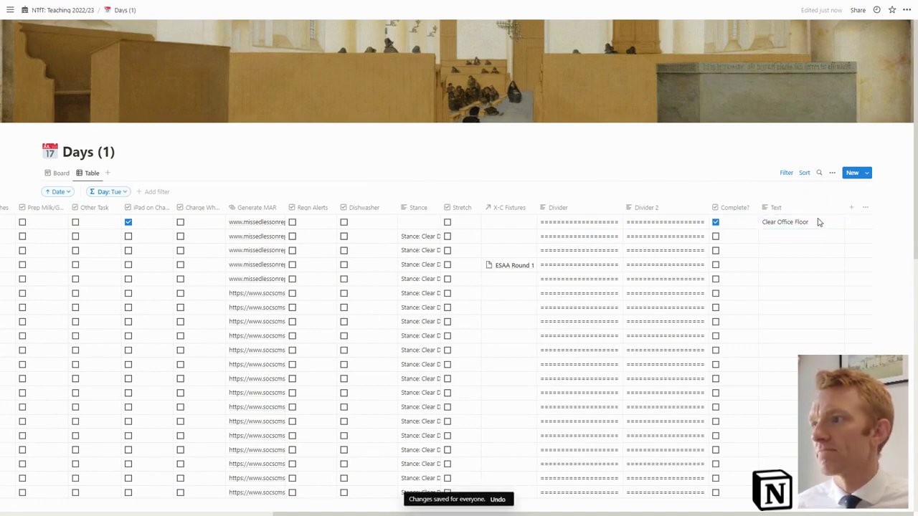
pyautogui.click(823, 223)
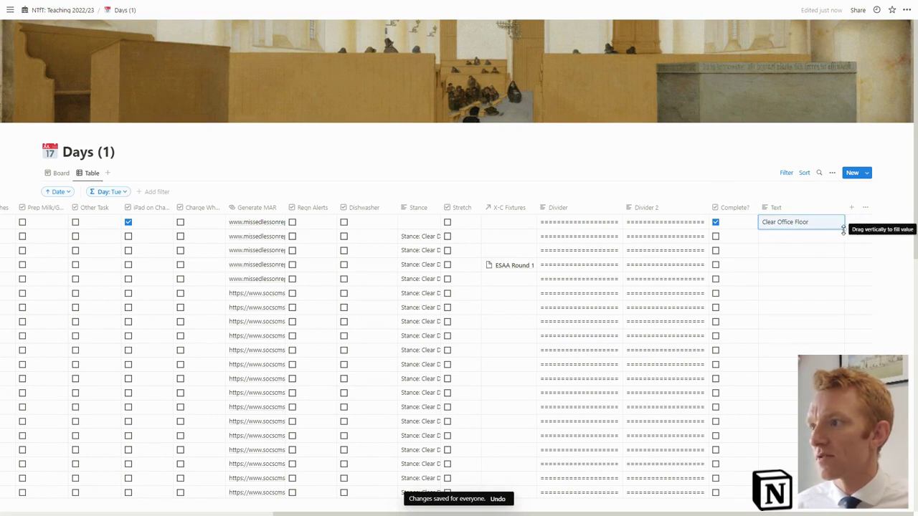
pyautogui.moveTo(842, 228); pyautogui.dragTo(826, 511)
pyautogui.scroll(10, 822, 330)
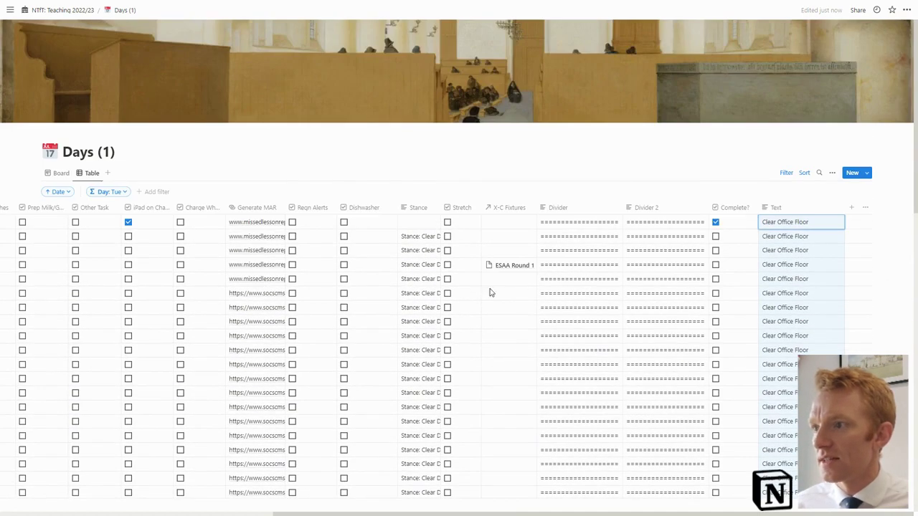
# On the Days board, unhide the Text property in the card properties list
pyautogui.click(60, 176)
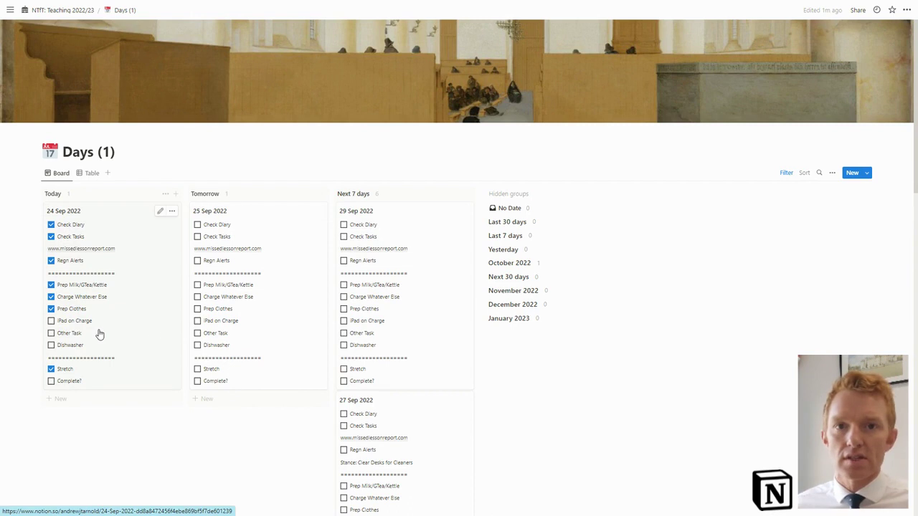
pyautogui.scroll(-2, 265, 309)
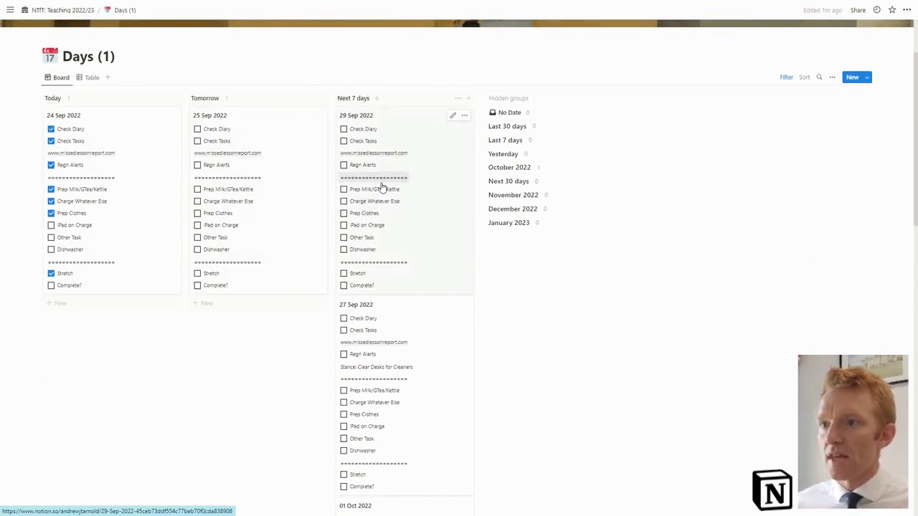
pyautogui.scroll(2, 381, 187)
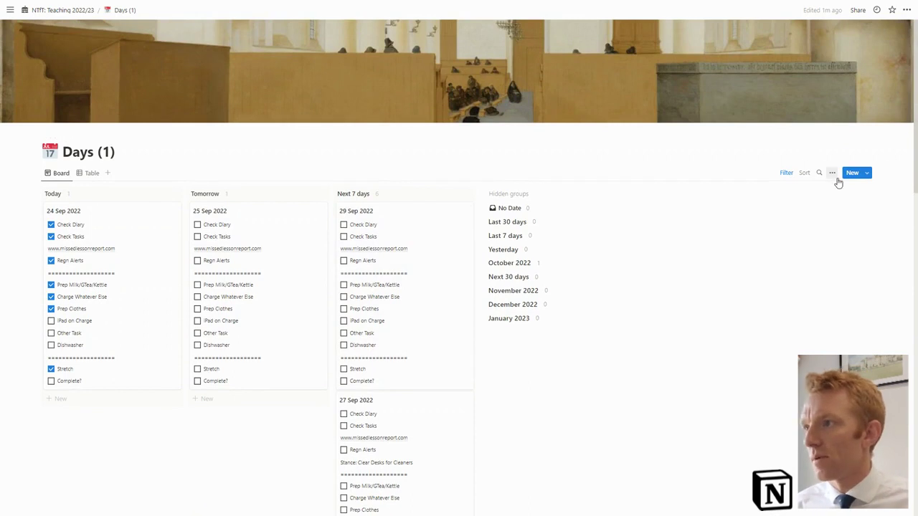
pyautogui.click(832, 175)
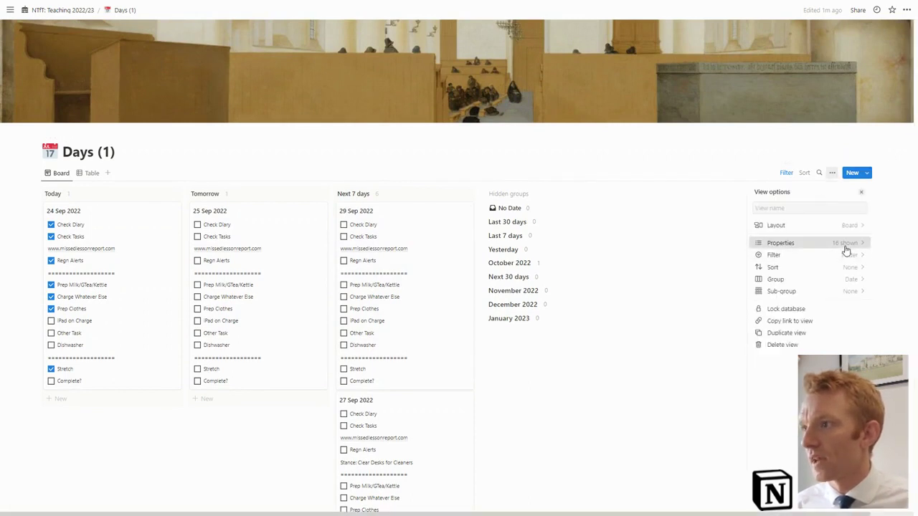
pyautogui.click(845, 242)
pyautogui.scroll(-2, 783, 366)
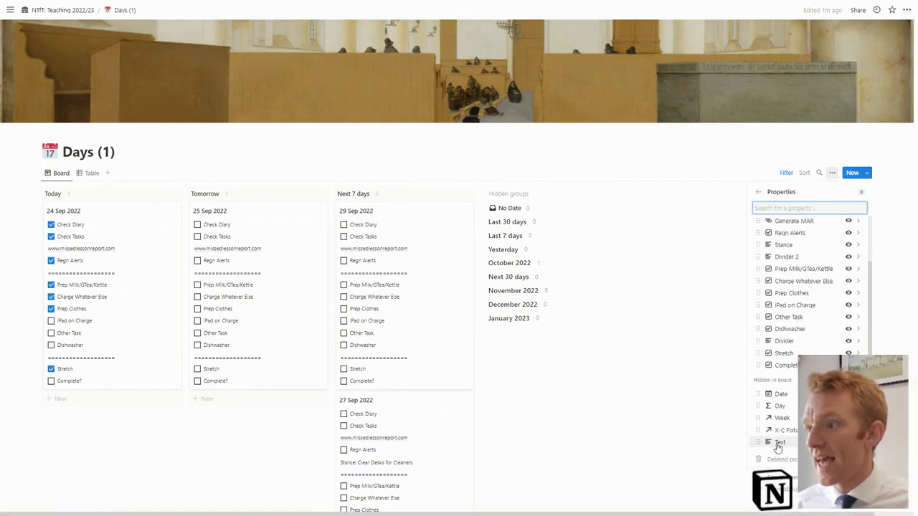
pyautogui.click(848, 441)
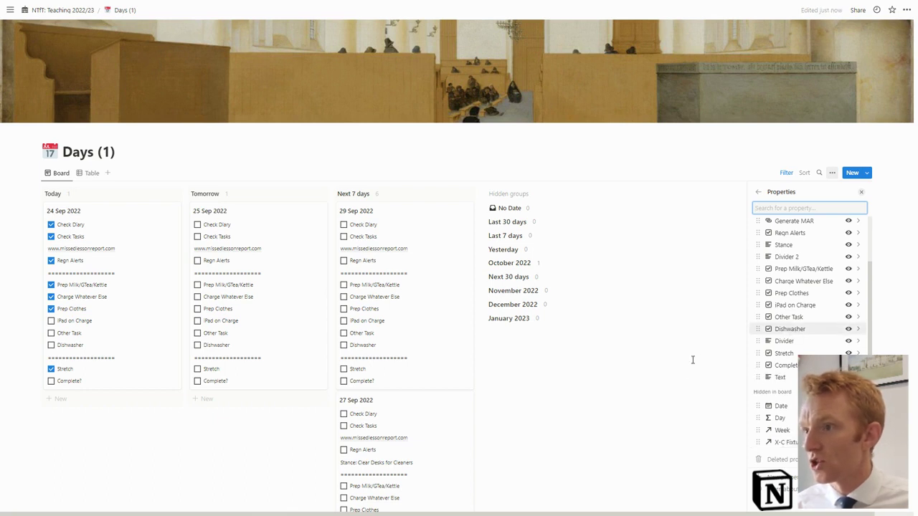
pyautogui.click(571, 401)
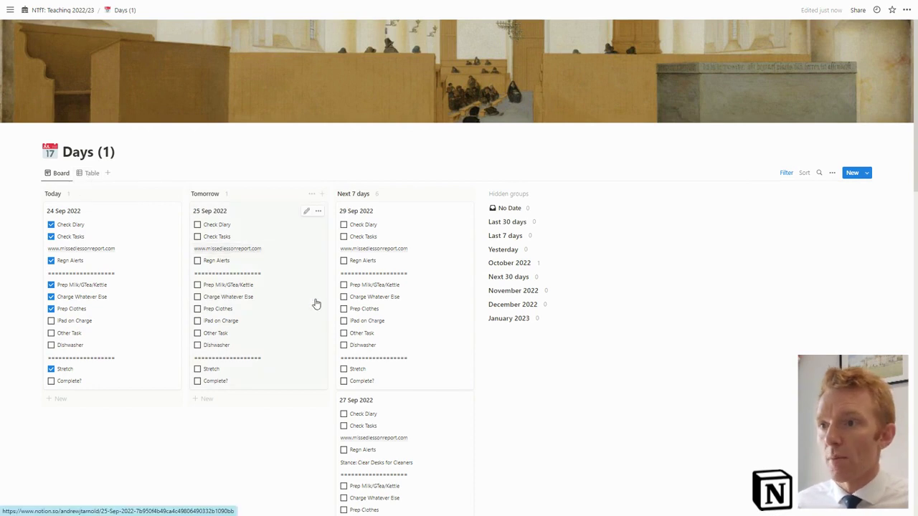
pyautogui.scroll(-5, 326, 320)
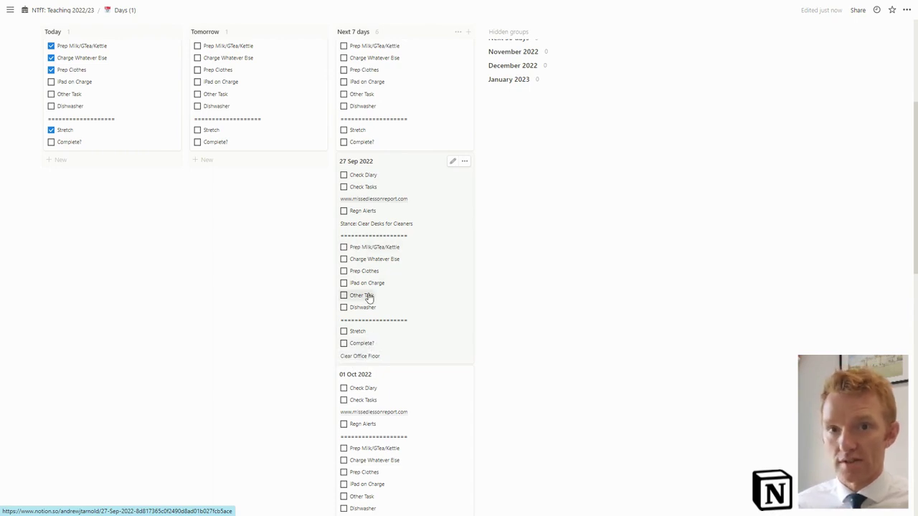
pyautogui.click(366, 357)
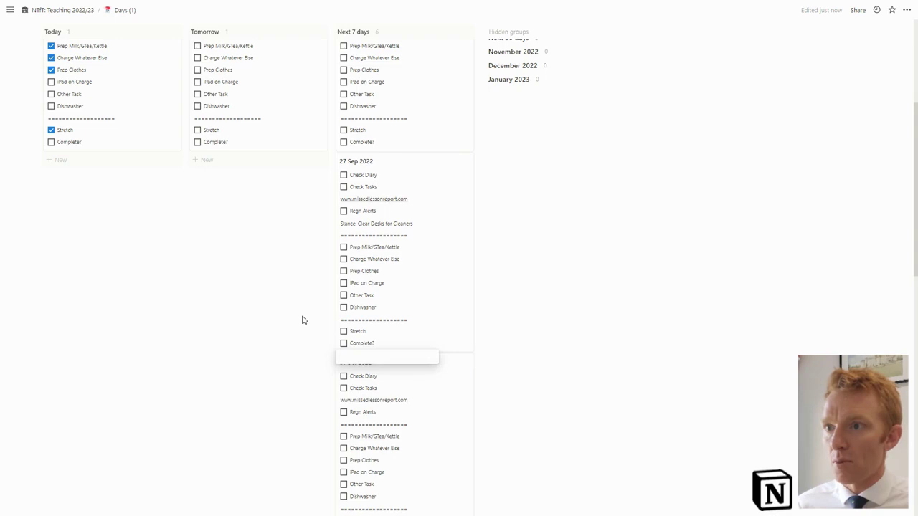
pyautogui.click(617, 276)
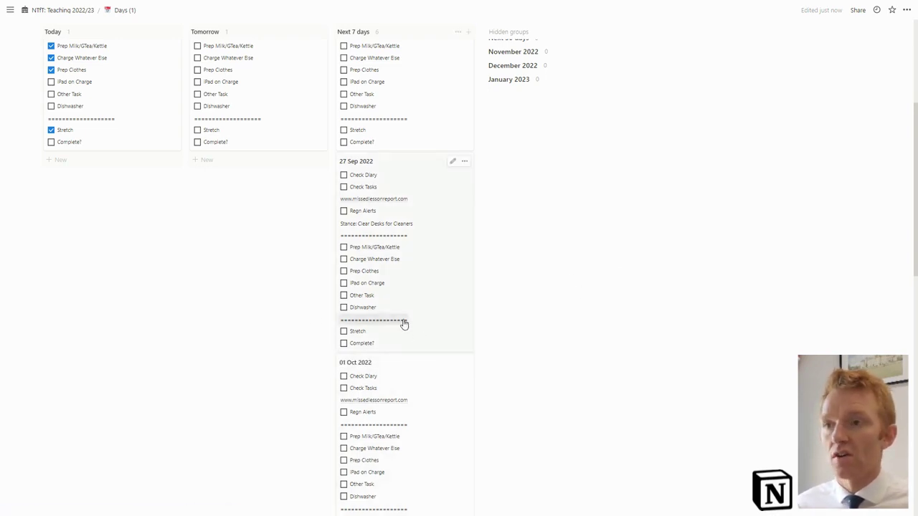
pyautogui.scroll(5, 415, 388)
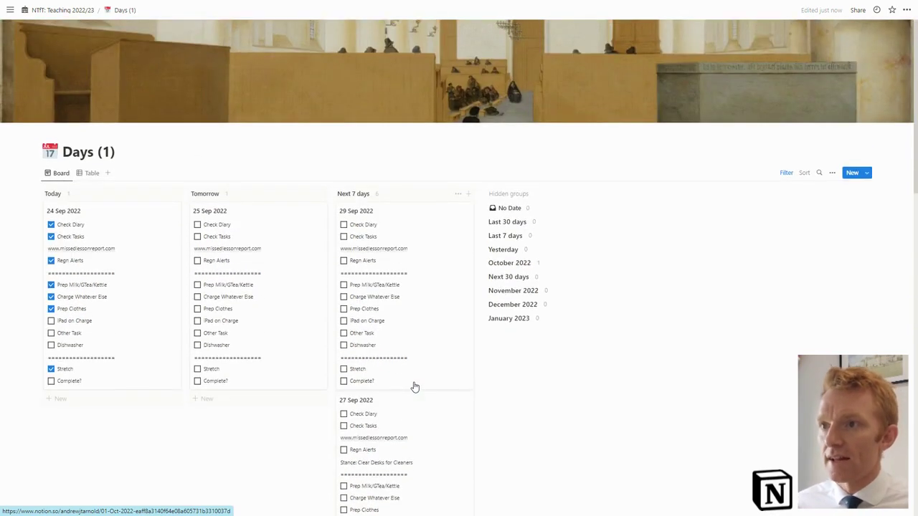